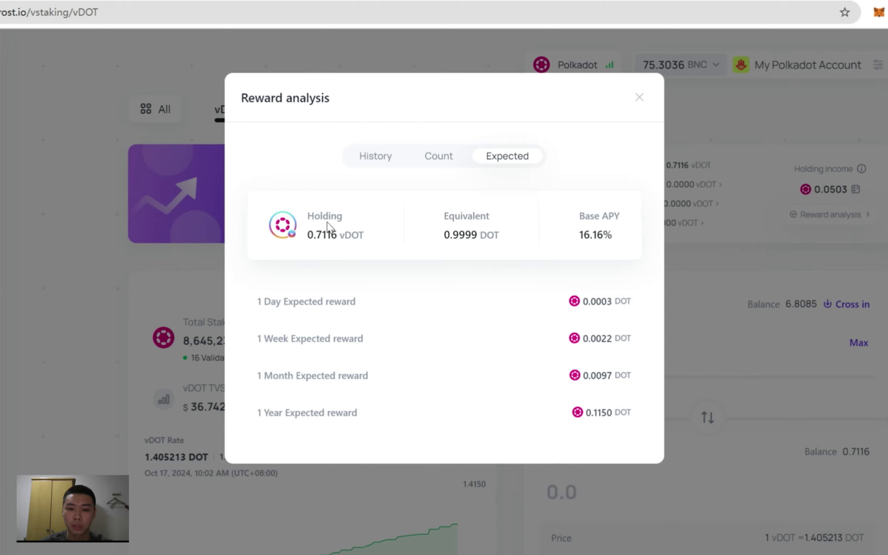
# Close the reward analysis and review the liquidity figure in the vDOT overview
pyautogui.click(639, 97)
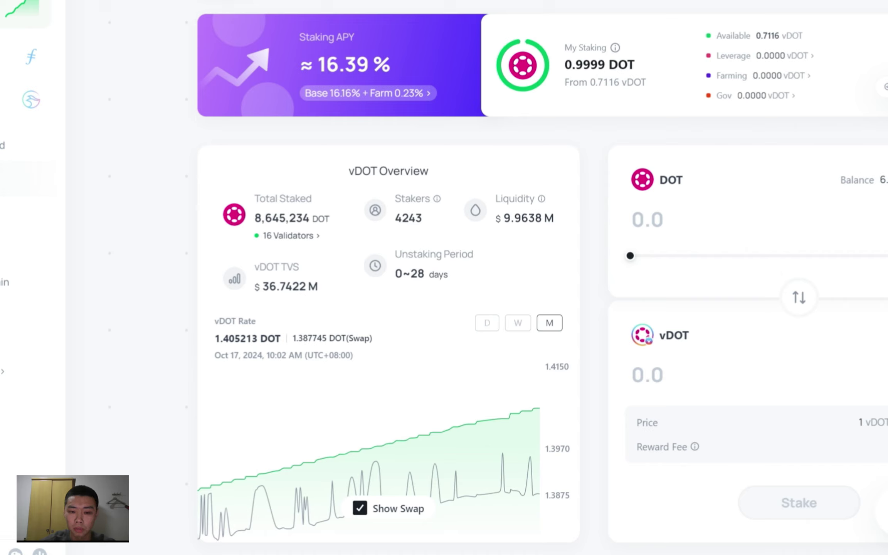
pyautogui.moveTo(564, 220); pyautogui.dragTo(497, 222)
pyautogui.click(580, 206)
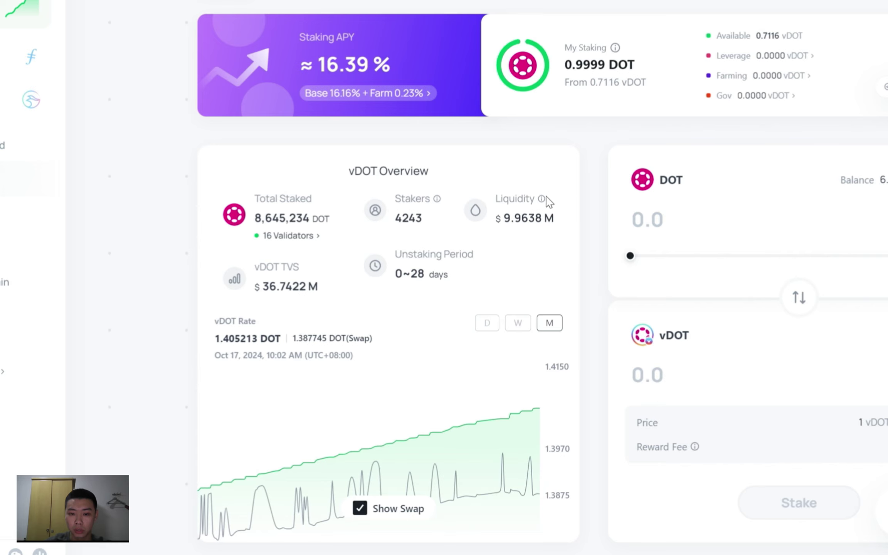
pyautogui.moveTo(544, 201)
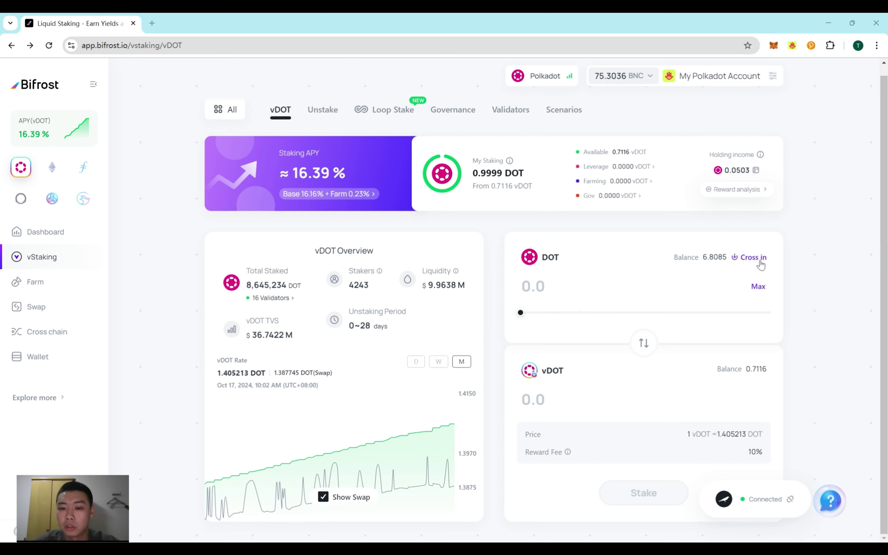
# Cross in 5 DOT from Polkadot to Bifrost, approve the transfer in the Talisman wallet, and close the transfer dialog
pyautogui.click(758, 260)
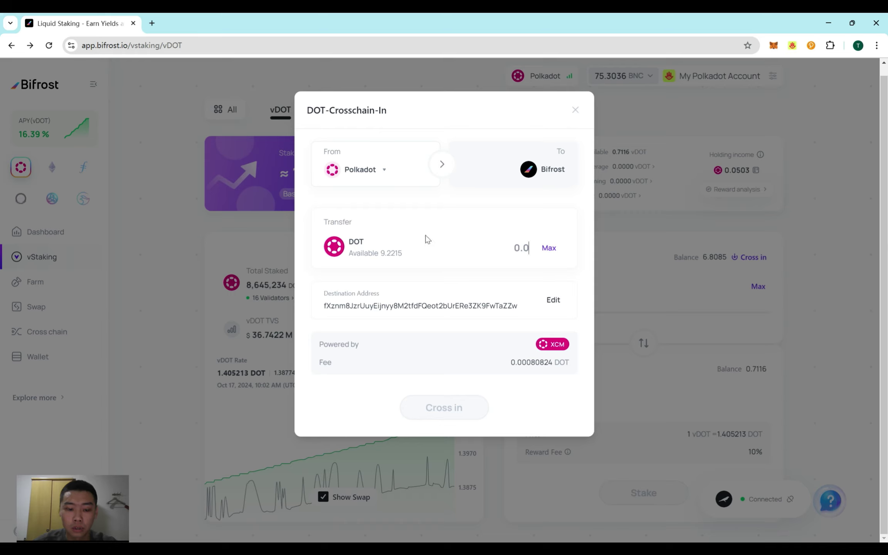
pyautogui.write('5')
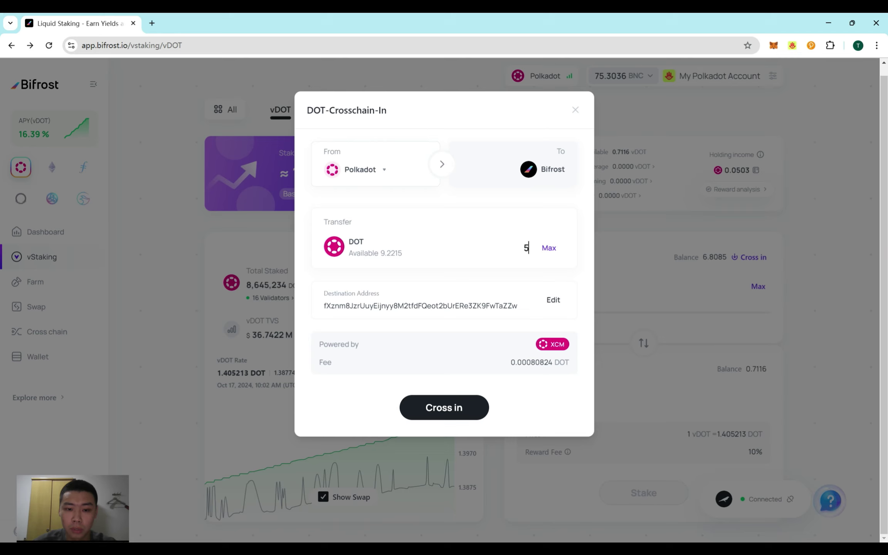
pyautogui.tripleClick(393, 306)
pyautogui.click(492, 276)
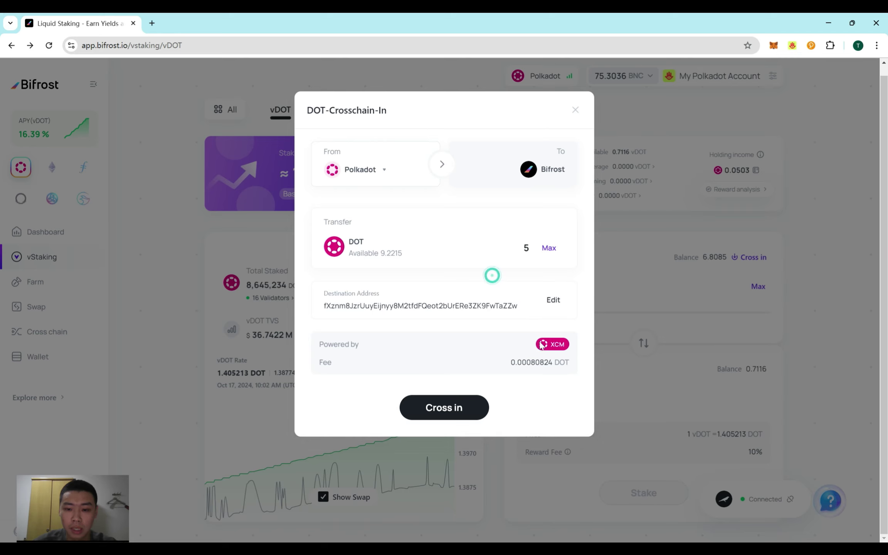
pyautogui.click(450, 408)
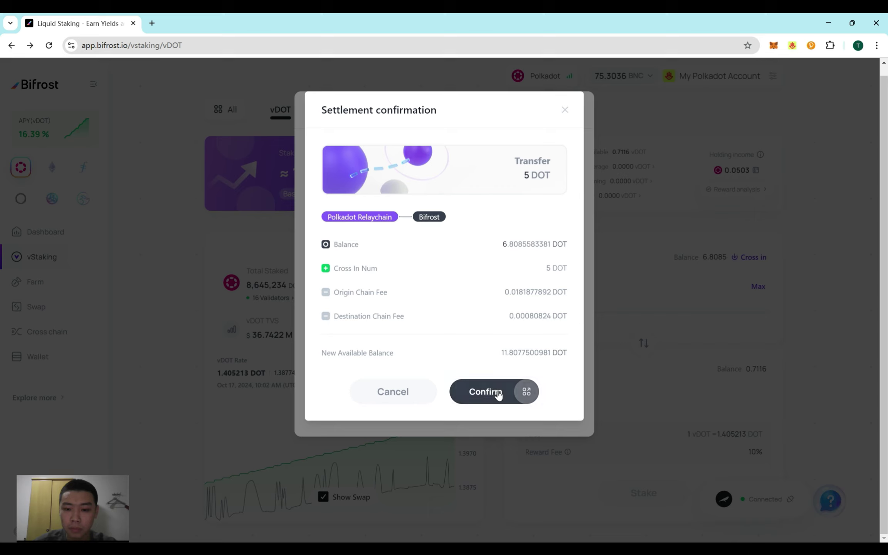
pyautogui.click(497, 392)
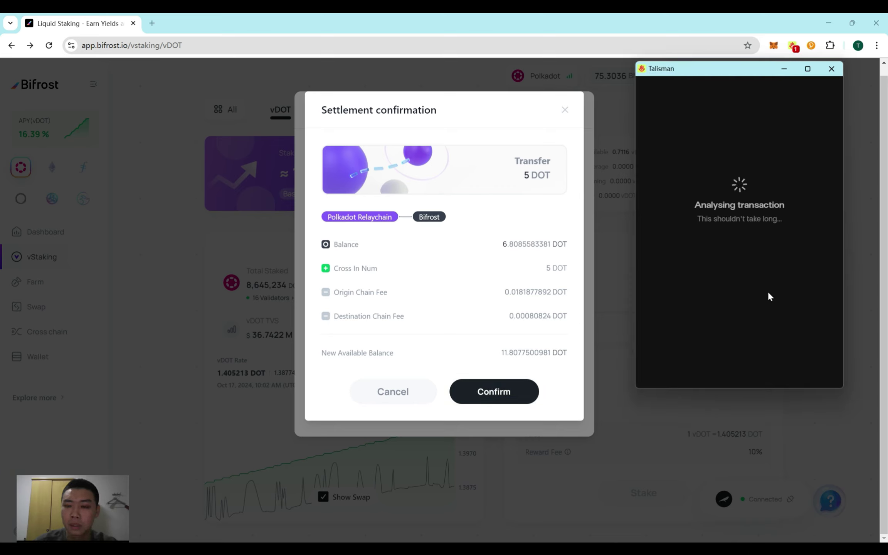
pyautogui.click(784, 363)
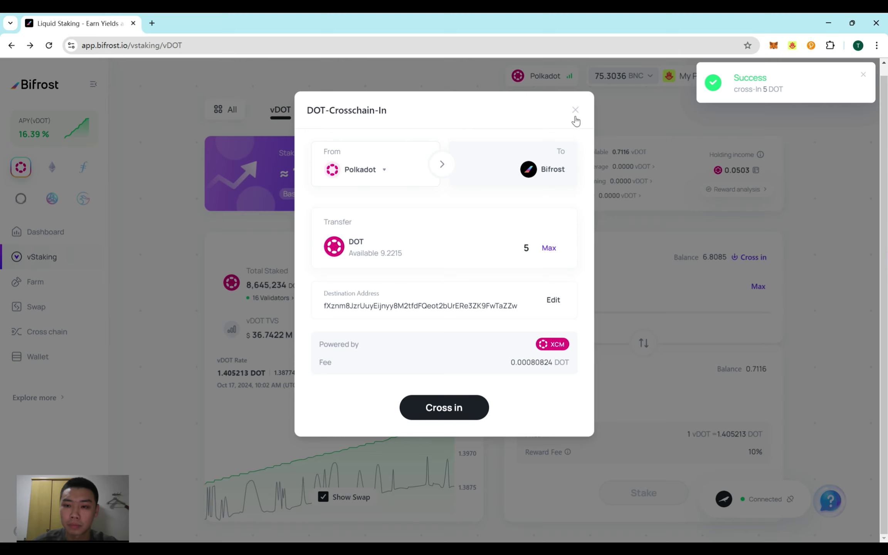
pyautogui.click(576, 114)
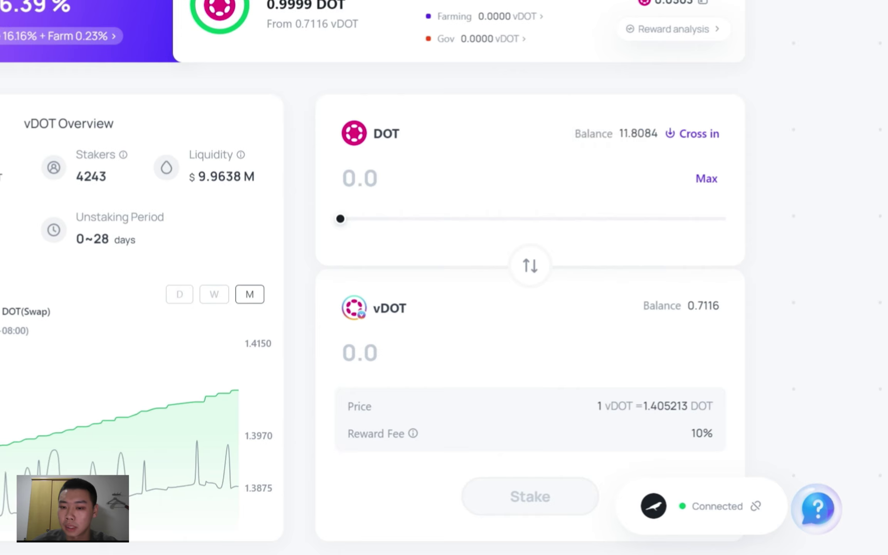
# Preview staking 5 DOT, and check the vDOT price and the reward fee
pyautogui.write('5')
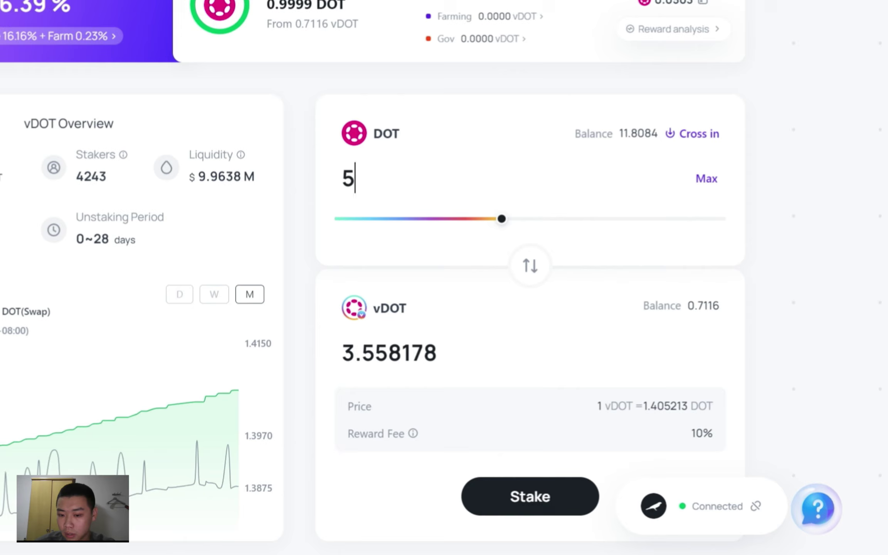
pyautogui.moveTo(597, 406); pyautogui.dragTo(739, 404)
pyautogui.click(751, 390)
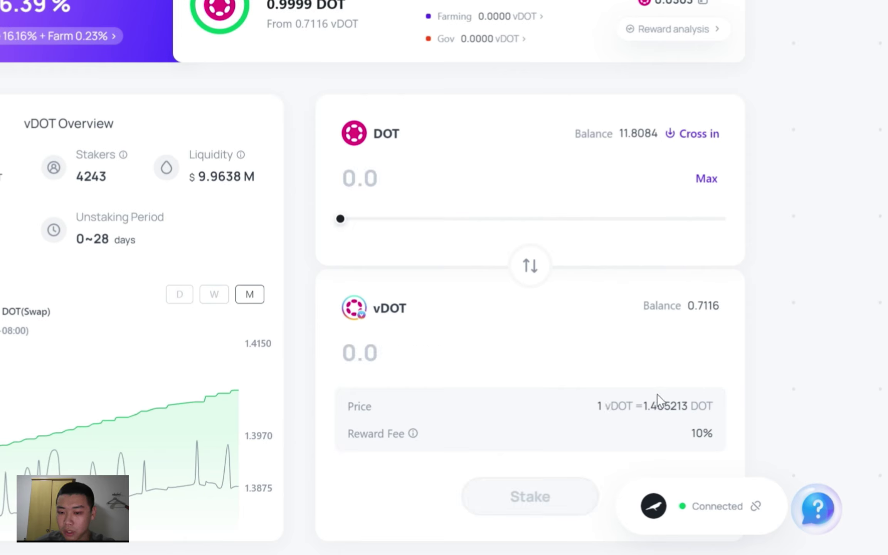
pyautogui.click(419, 185)
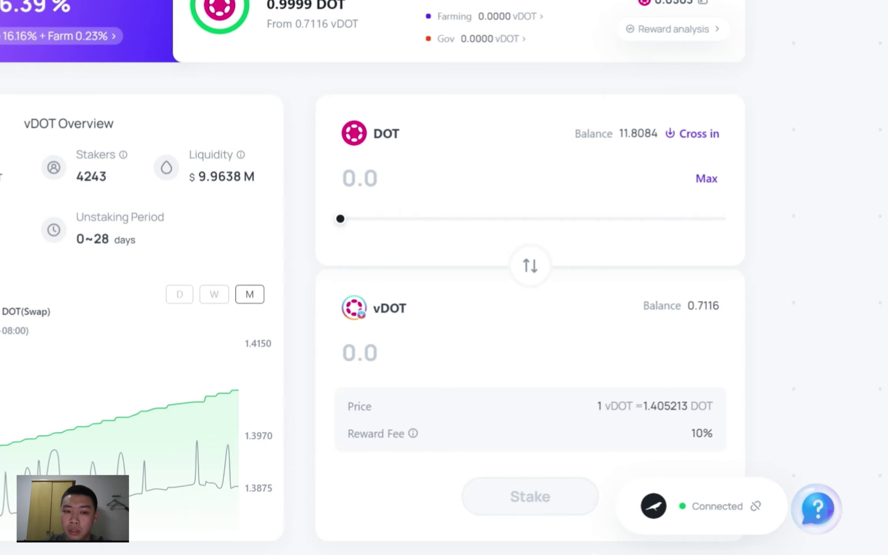
pyautogui.doubleClick(699, 433)
pyautogui.click(664, 438)
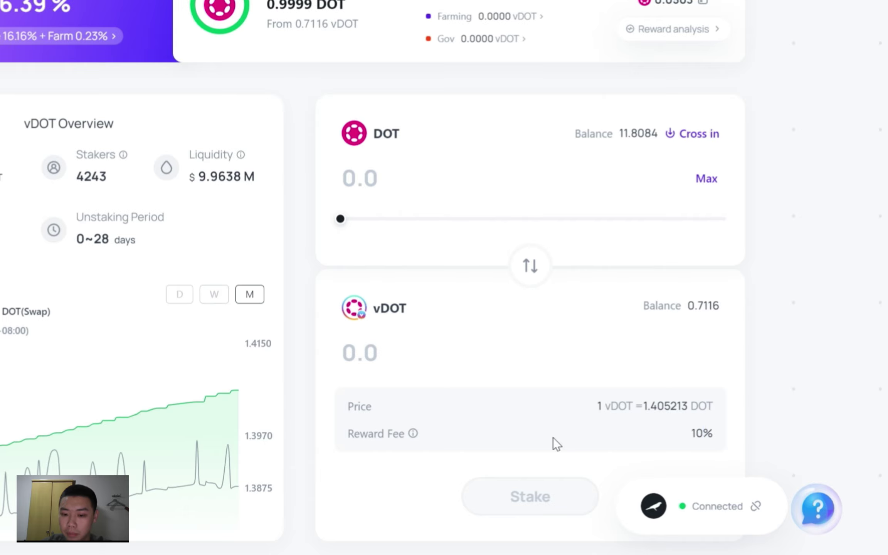
# Stake 5 DOT for vDOT, confirming the settlement and approving the request in the Talisman wallet
pyautogui.click(358, 178)
pyautogui.write('5')
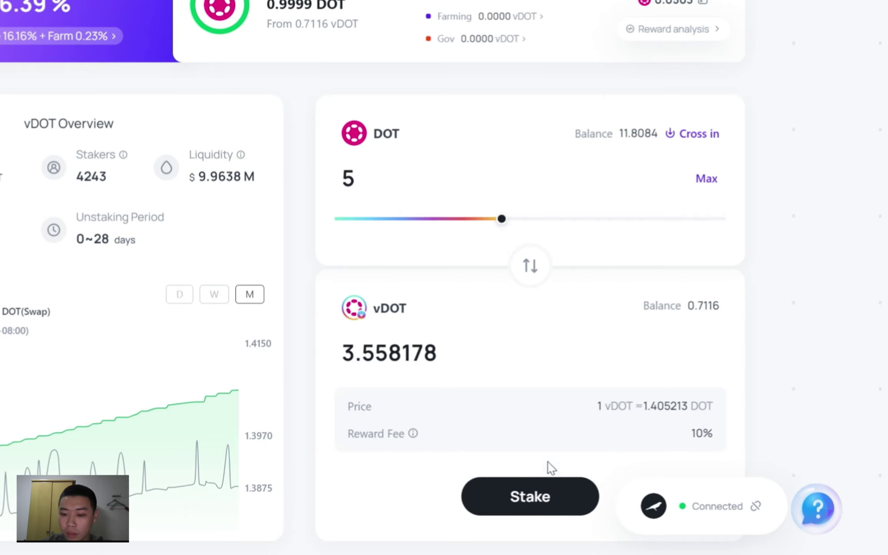
pyautogui.click(535, 496)
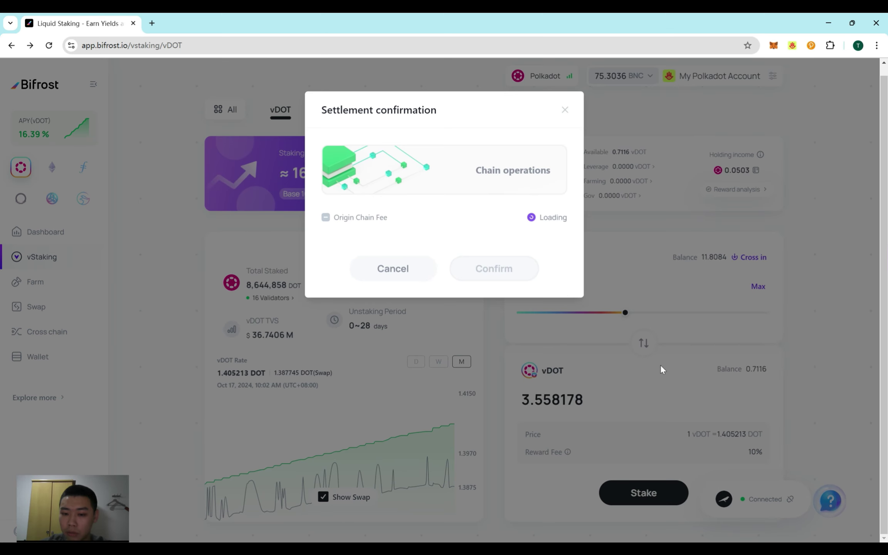
pyautogui.click(494, 267)
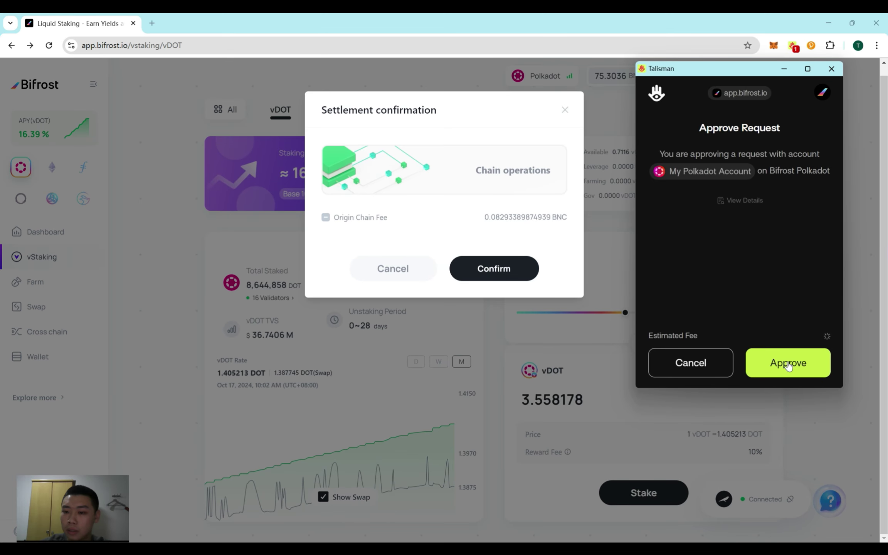
pyautogui.click(792, 357)
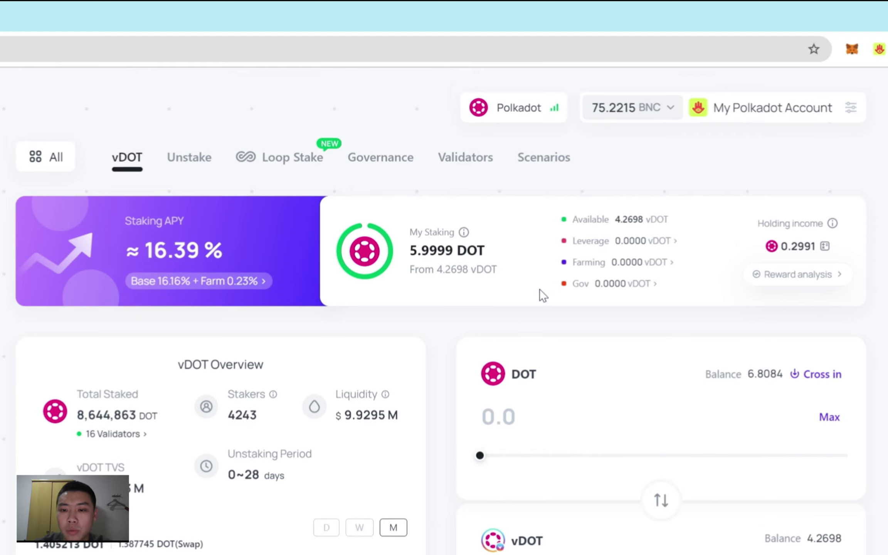
# Check the vDOT reward history in the reward analysis and close it
pyautogui.click(800, 274)
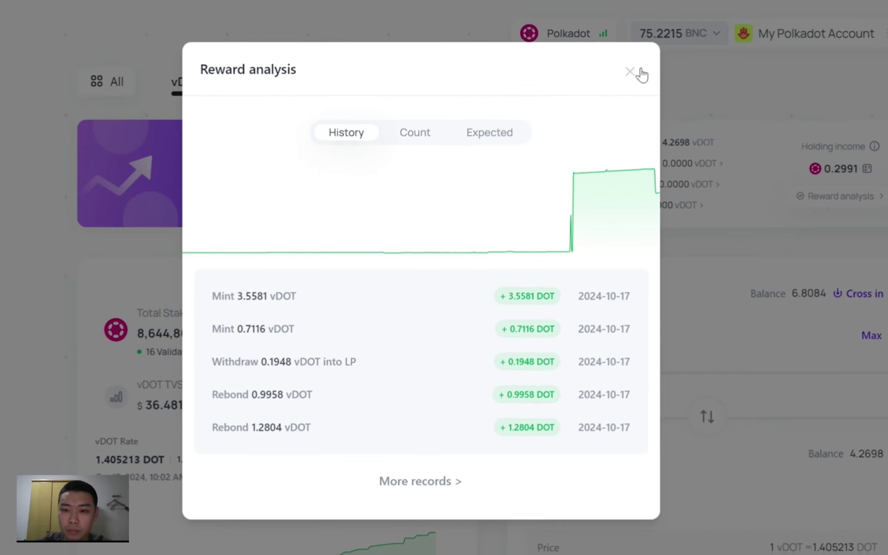
pyautogui.click(640, 73)
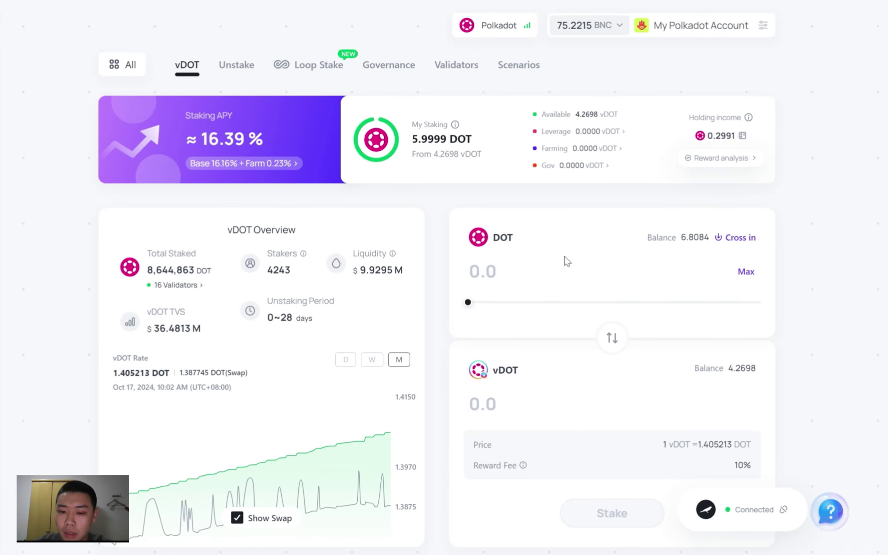
# Reverse the conversion direction to vDOT into DOT and enter 1 vDOT as the amount to unstake
pyautogui.click(612, 341)
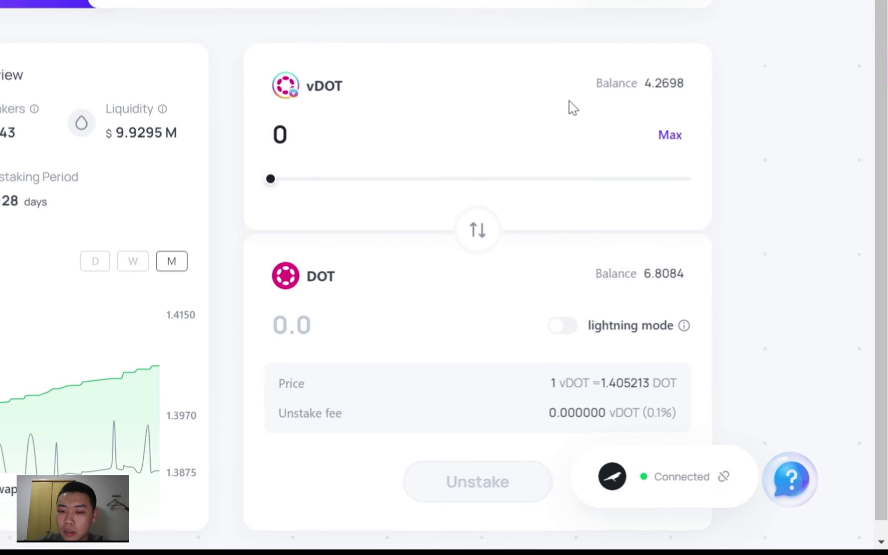
pyautogui.click(310, 149)
pyautogui.doubleClick(362, 132)
pyautogui.write('1')
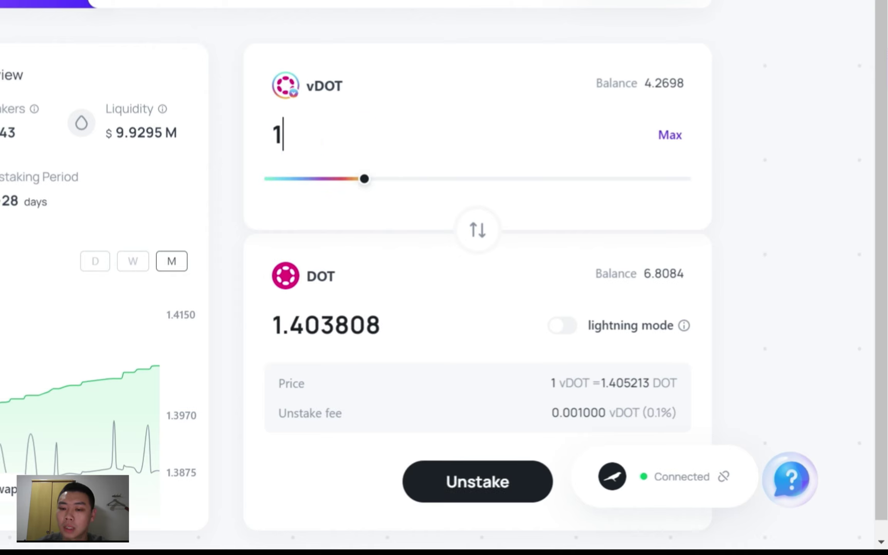
pyautogui.scroll(-1, 603, 262)
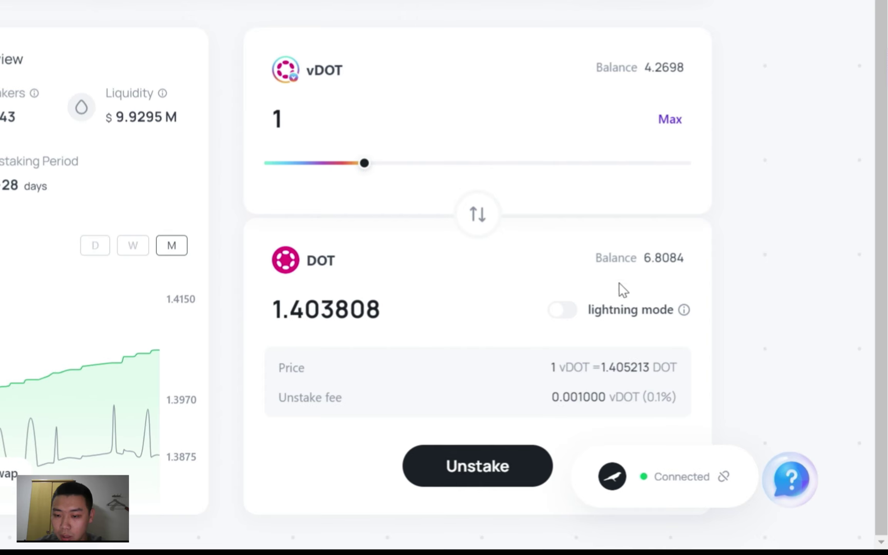
# Compare the lightning mode quote for 1 vDOT with the standard unstaking quote
pyautogui.click(562, 310)
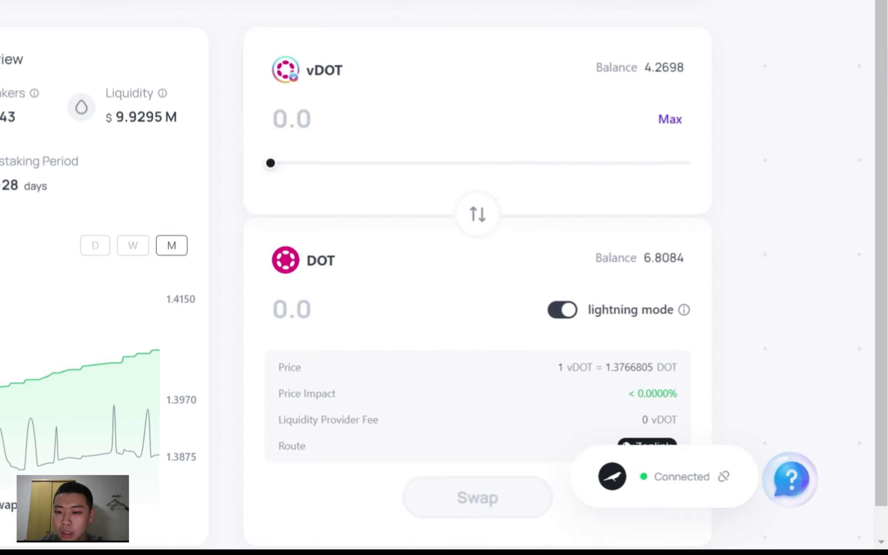
pyautogui.click(351, 123)
pyautogui.write('1')
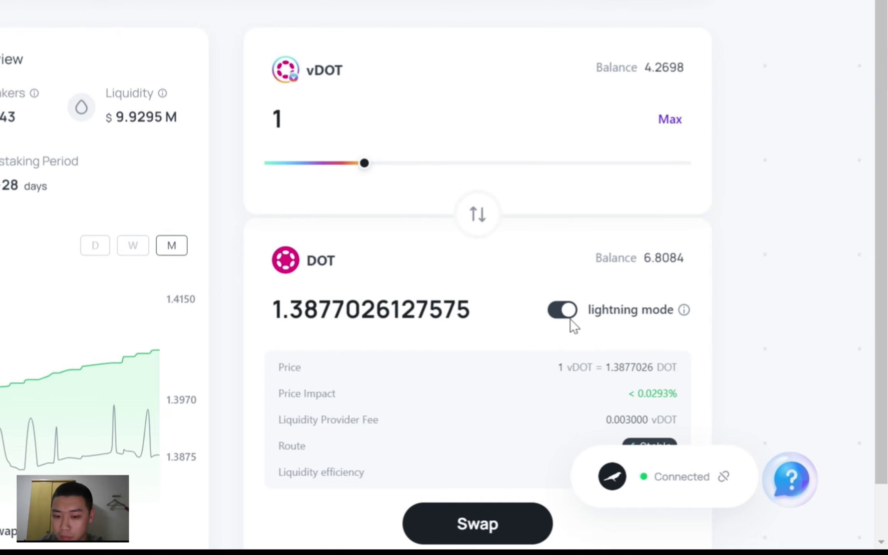
pyautogui.scroll(-2, 571, 319)
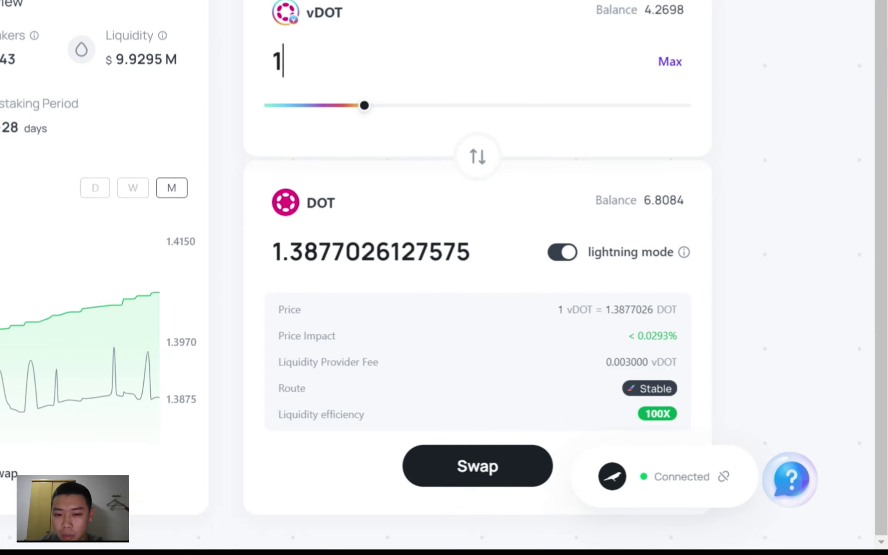
pyautogui.click(566, 252)
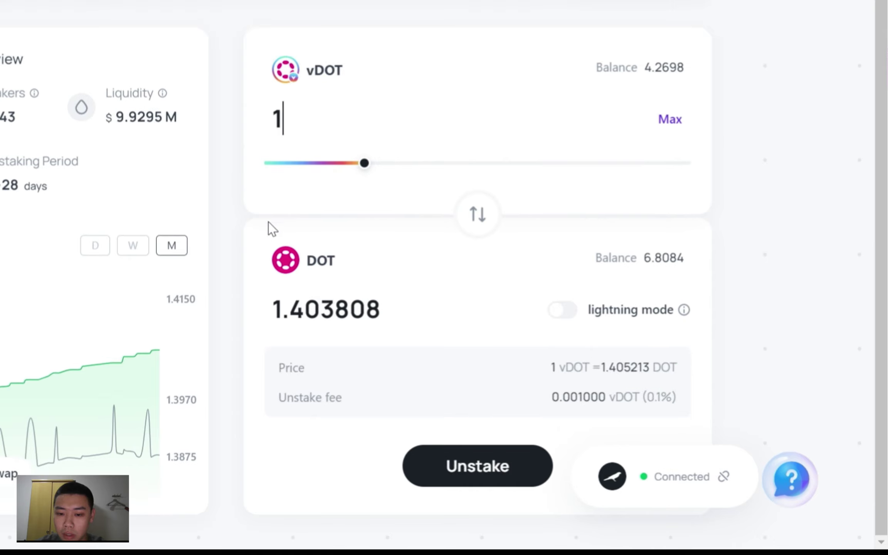
# Turn on lightning mode and enter 1 vDOT as the amount to swap for DOT
pyautogui.click(565, 314)
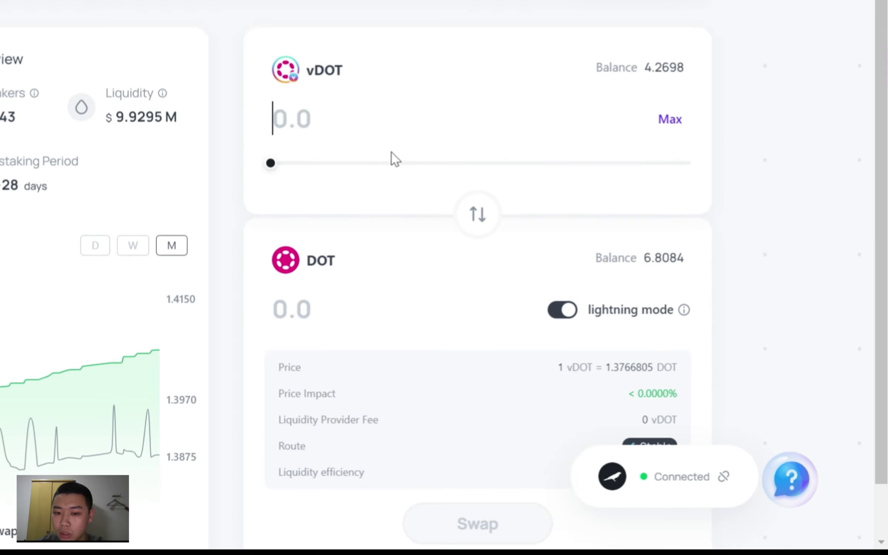
pyautogui.write('1')
pyautogui.scroll(-2, 459, 286)
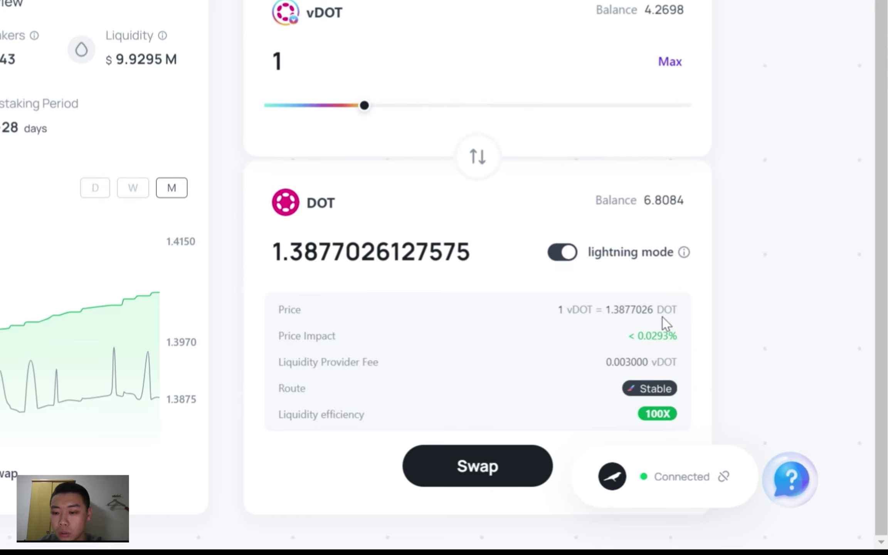
# Review the swap's price, price impact, route and liquidity efficiency
pyautogui.doubleClick(629, 309)
pyautogui.moveTo(679, 307); pyautogui.dragTo(558, 310)
pyautogui.click(755, 283)
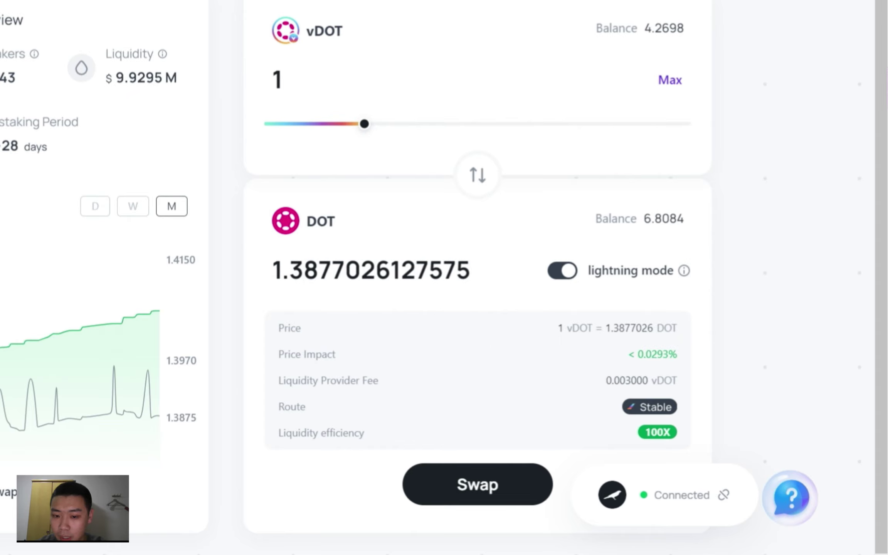
pyautogui.doubleClick(289, 354)
pyautogui.click(357, 355)
pyautogui.moveTo(358, 356); pyautogui.dragTo(276, 353)
pyautogui.click(425, 347)
pyautogui.moveTo(655, 410)
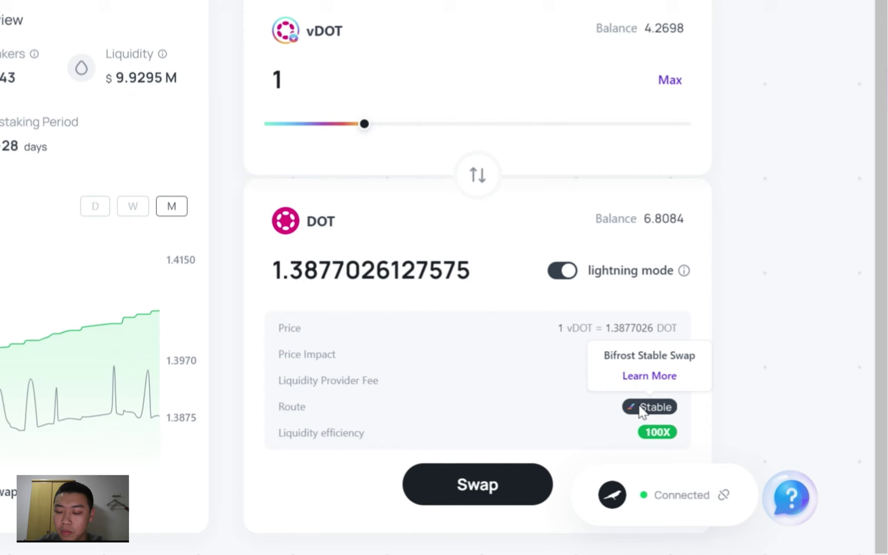
pyautogui.moveTo(657, 432)
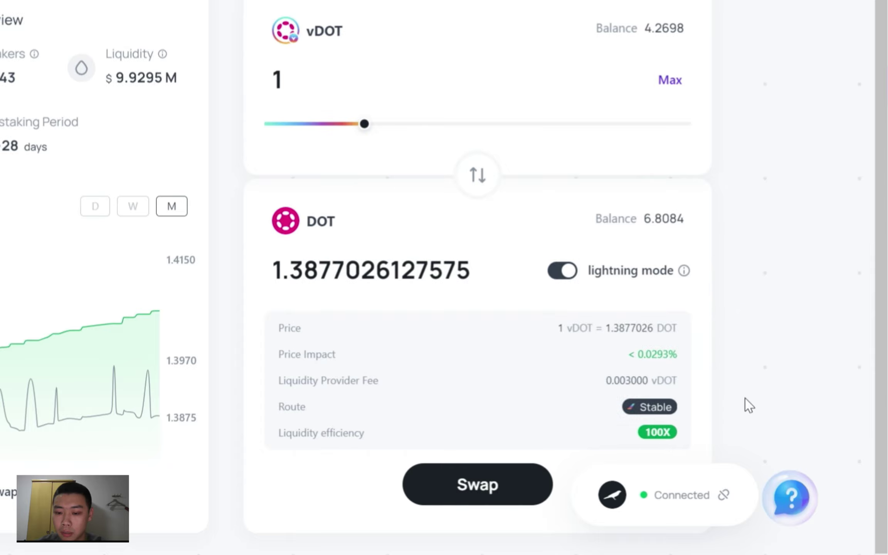
# Swap the entered vDOT for DOT in lightning mode, confirming the settlement and approving the request in the Talisman wallet
pyautogui.click(482, 486)
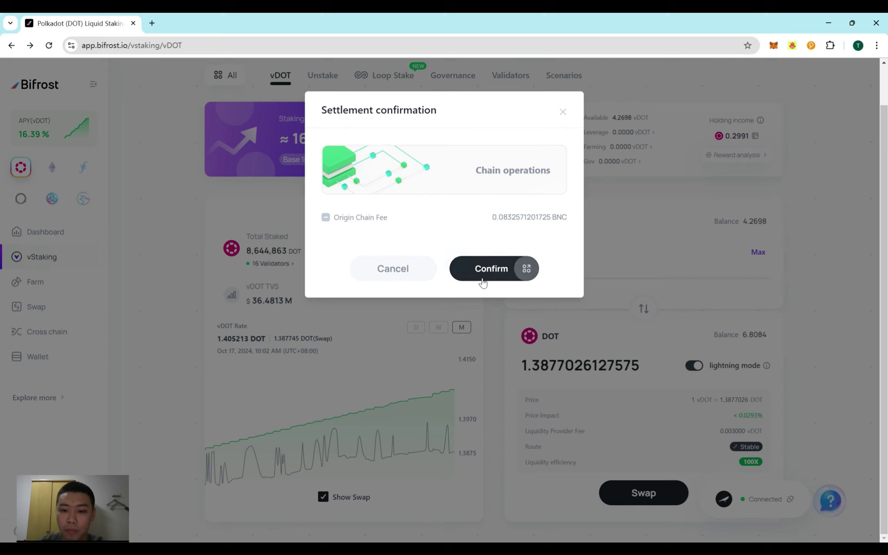
pyautogui.click(487, 270)
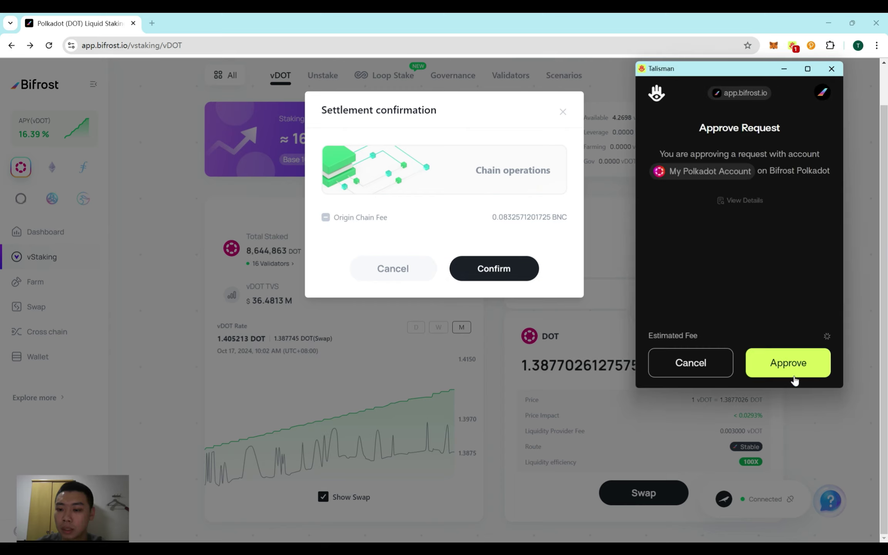
pyautogui.click(804, 364)
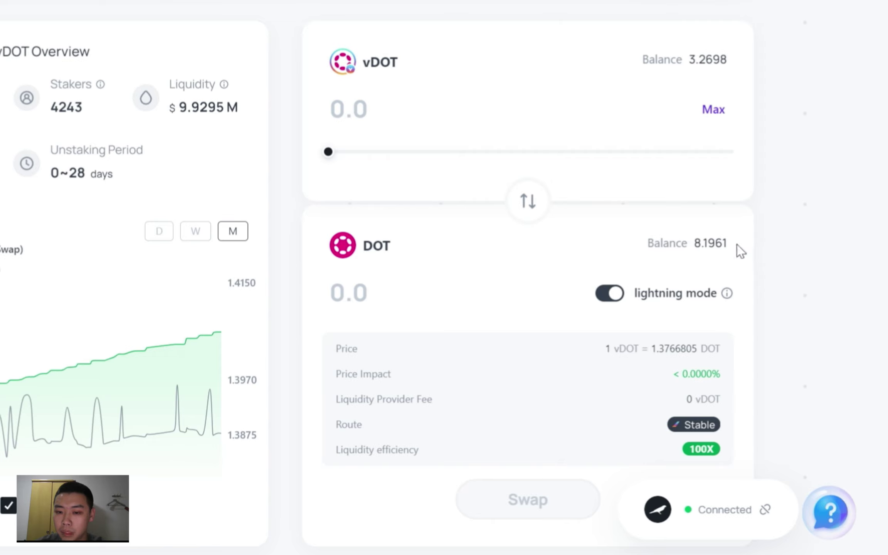
# Unstake 1 vDOT with lightning mode off, confirming the settlement and approving the request in the Talisman wallet
pyautogui.moveTo(736, 244); pyautogui.dragTo(694, 243)
pyautogui.click(783, 225)
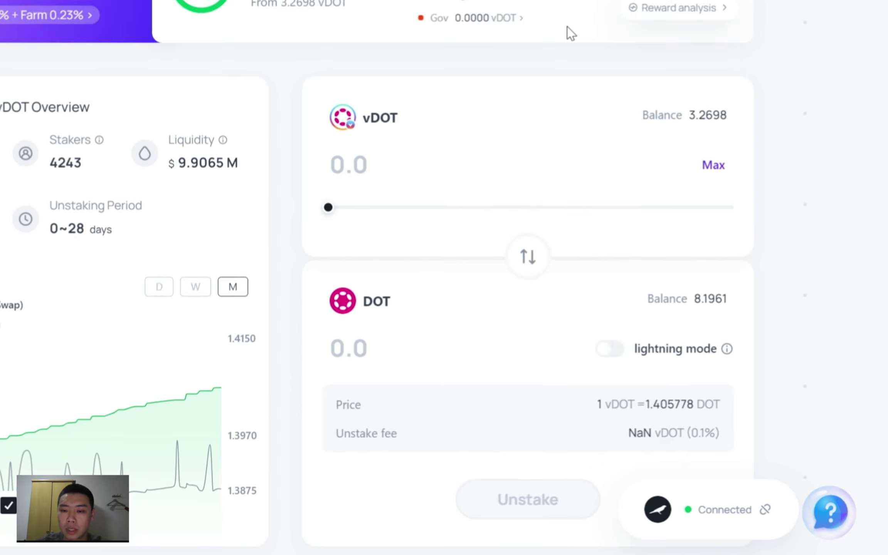
pyautogui.click(384, 173)
pyautogui.write('1')
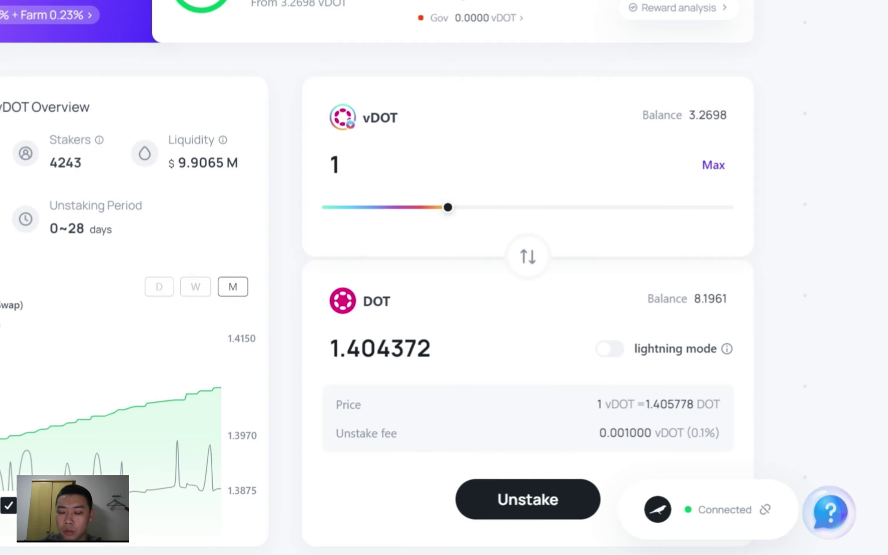
pyautogui.click(527, 499)
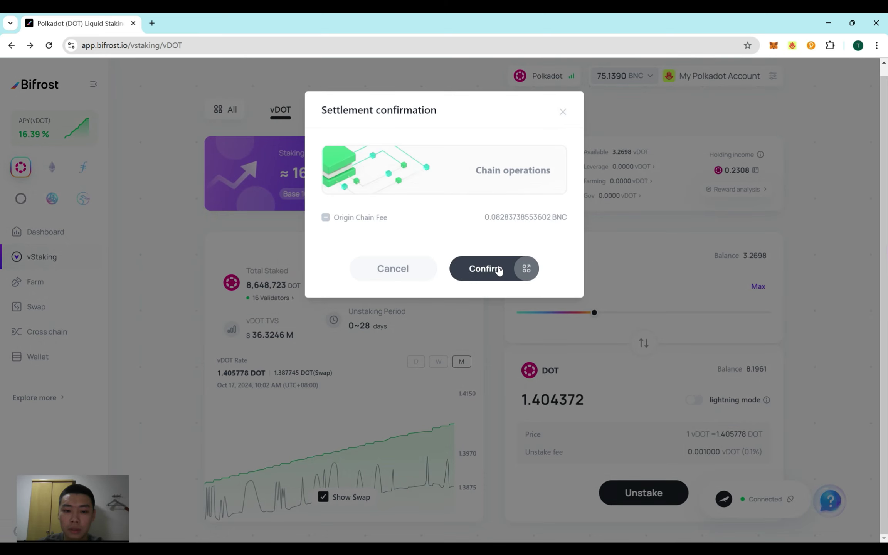
pyautogui.click(498, 269)
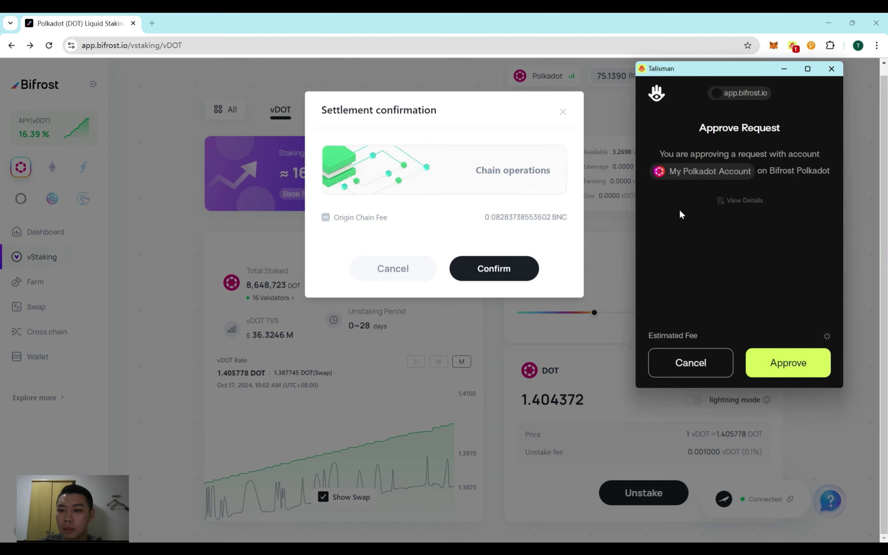
pyautogui.click(787, 366)
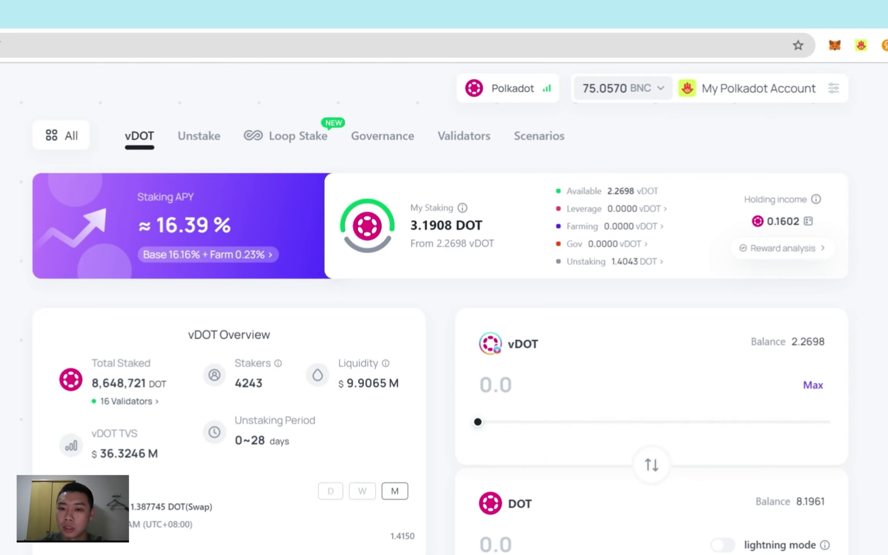
# Check the available vDOT and unstaking DOT amounts in the staking summary and open the unstaking request details
pyautogui.doubleClick(583, 191)
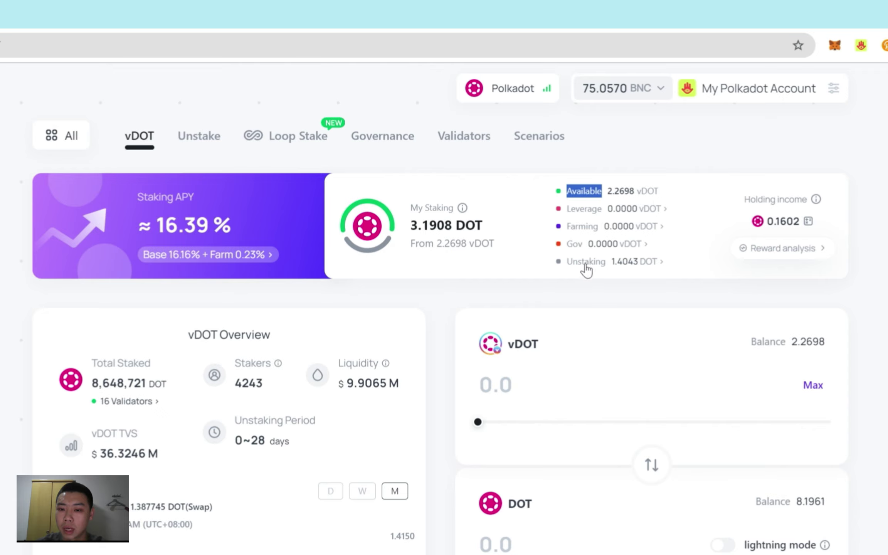
pyautogui.click(666, 278)
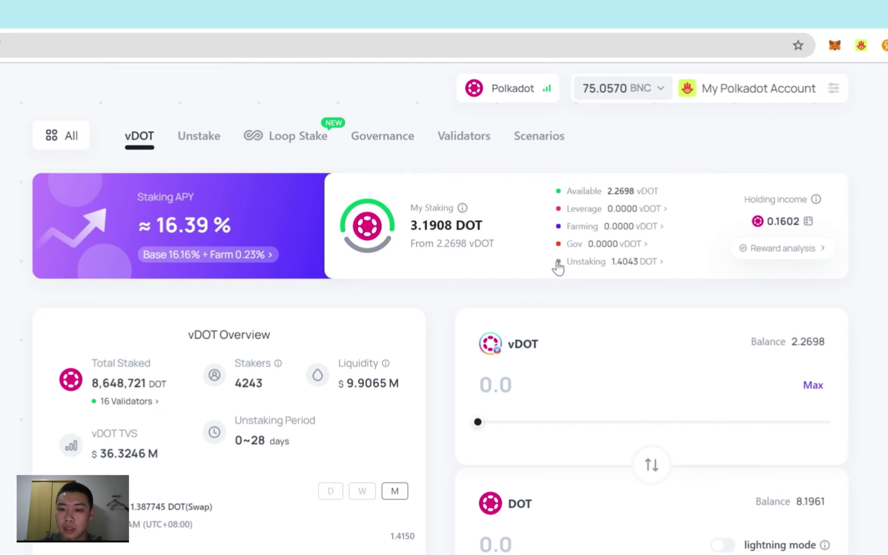
pyautogui.click(639, 265)
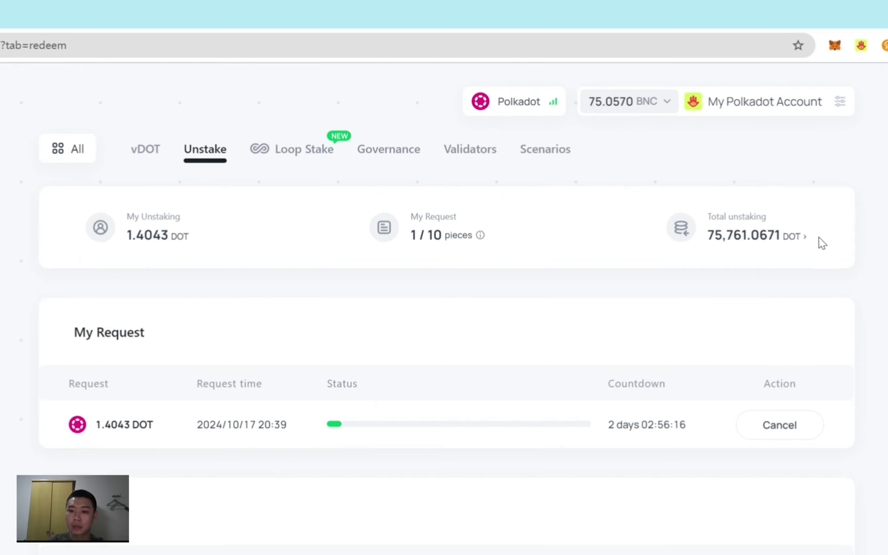
# Open the vDOT total unstaking queue and examine it from the last request back to the first
pyautogui.click(795, 238)
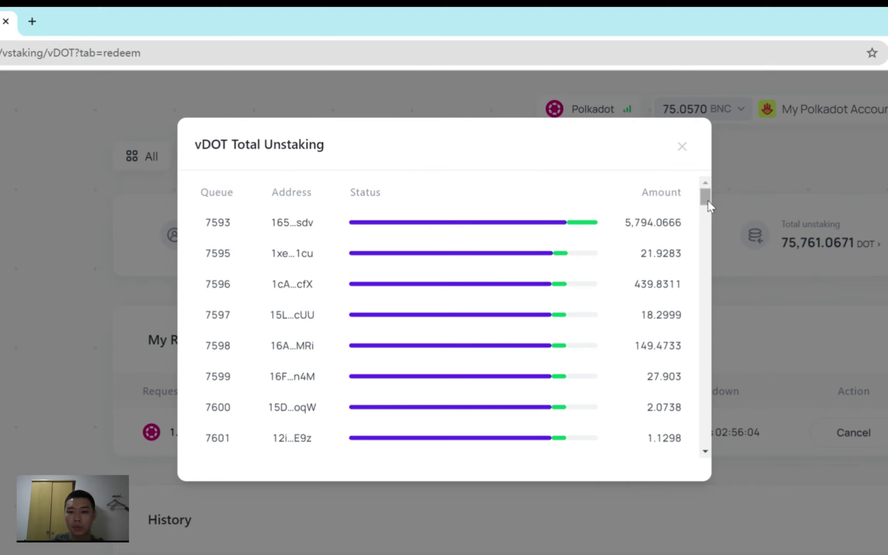
pyautogui.moveTo(708, 200); pyautogui.dragTo(715, 453)
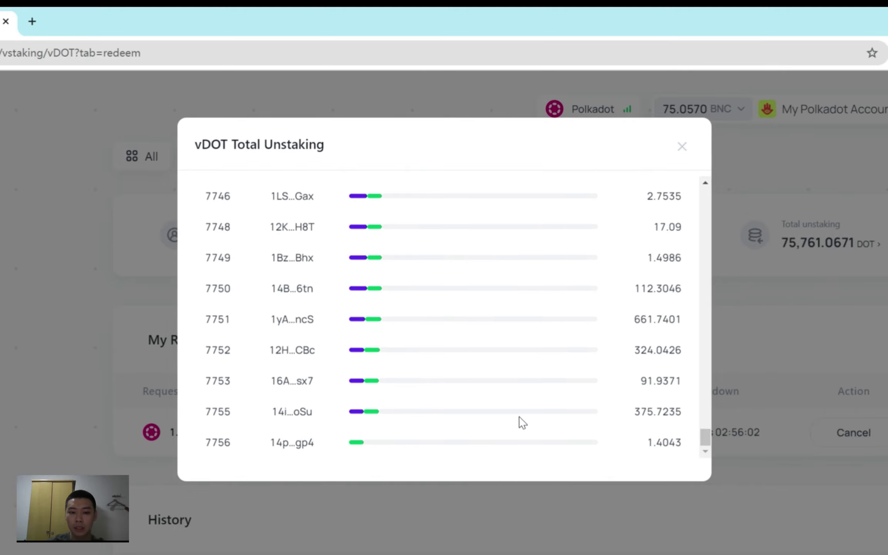
pyautogui.moveTo(687, 448); pyautogui.dragTo(197, 450)
pyautogui.click(515, 433)
pyautogui.moveTo(712, 432); pyautogui.dragTo(703, 180)
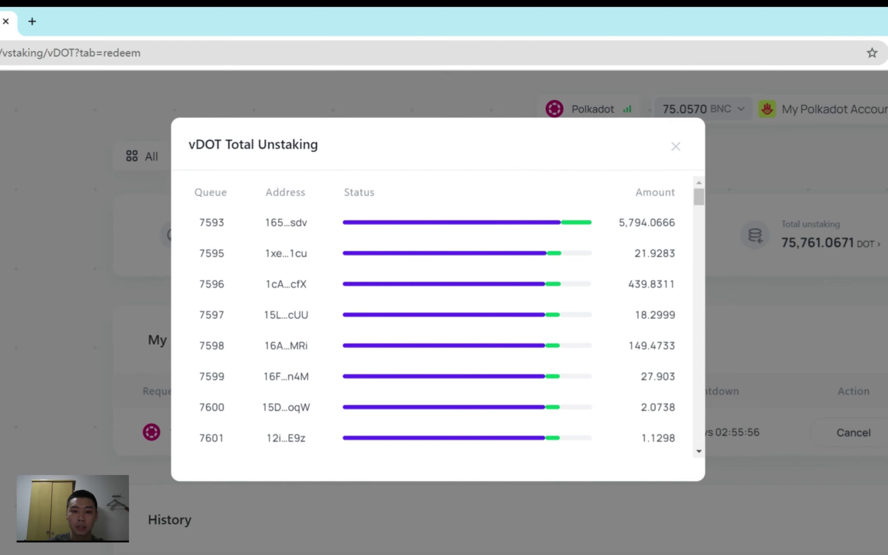
# Inspect the status bar segments of queue entry 7593 and close the total unstaking list
pyautogui.moveTo(572, 228)
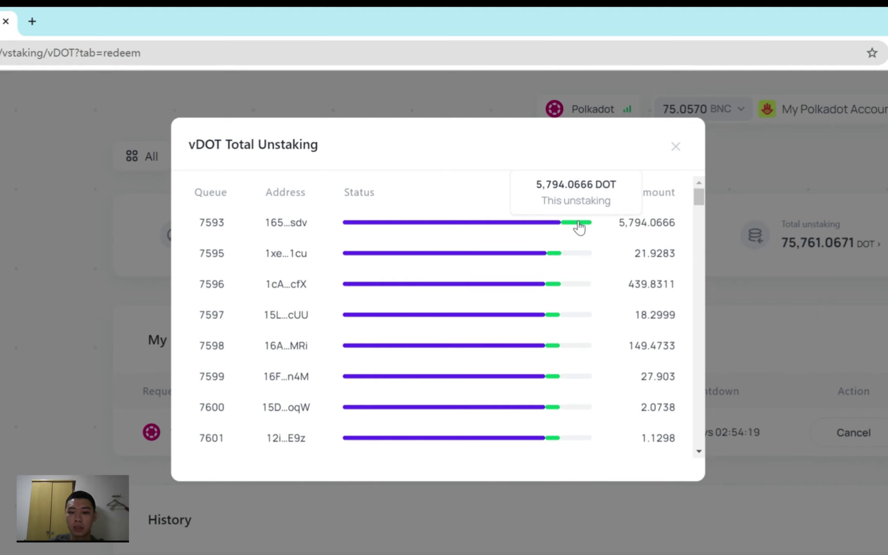
pyautogui.moveTo(473, 228)
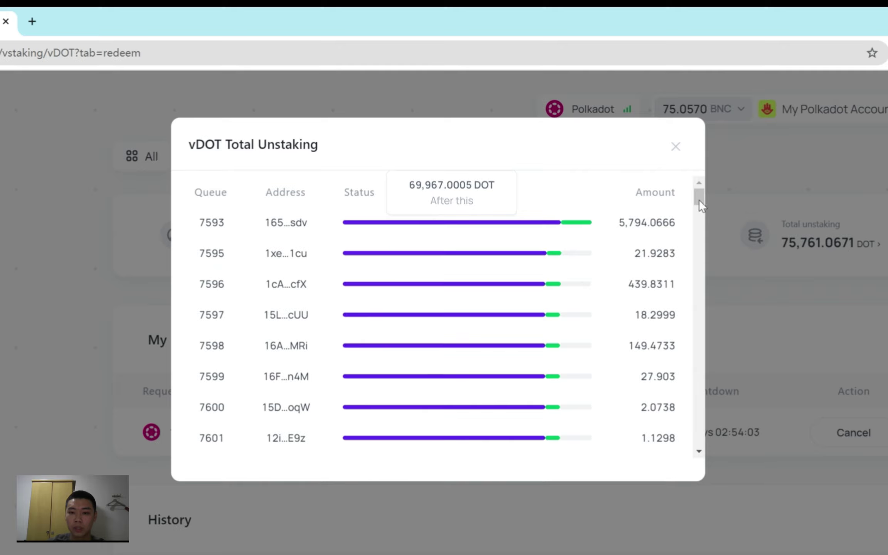
pyautogui.moveTo(698, 199); pyautogui.dragTo(719, 168)
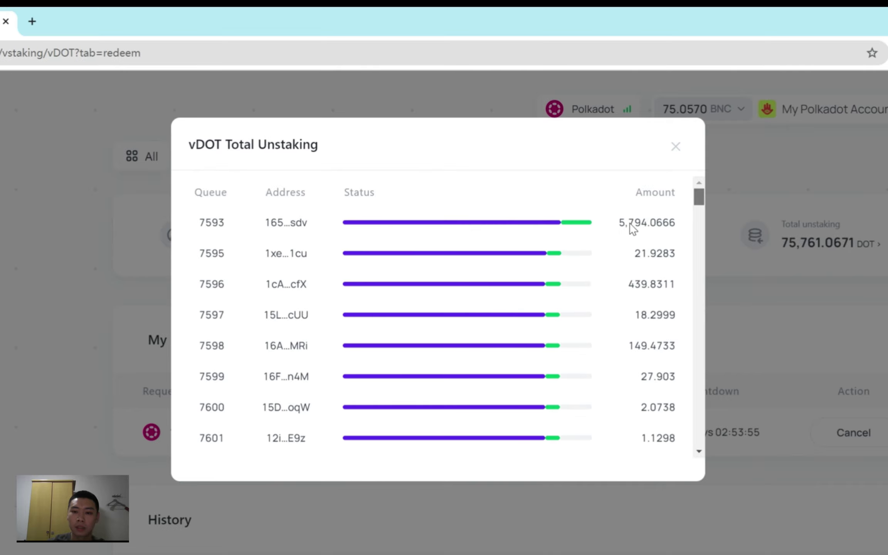
pyautogui.click(675, 146)
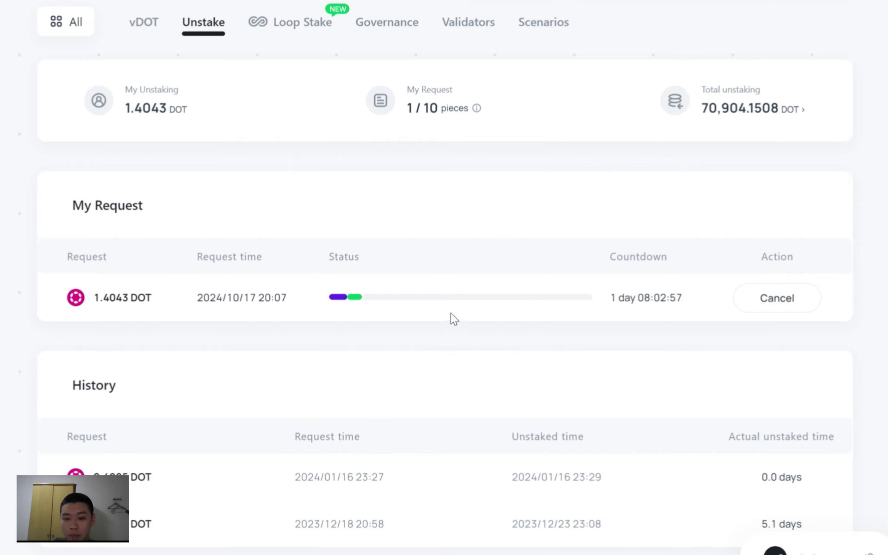
# Examine the status bar segments and the remaining countdown of the pending DOT unstaking request
pyautogui.moveTo(453, 300)
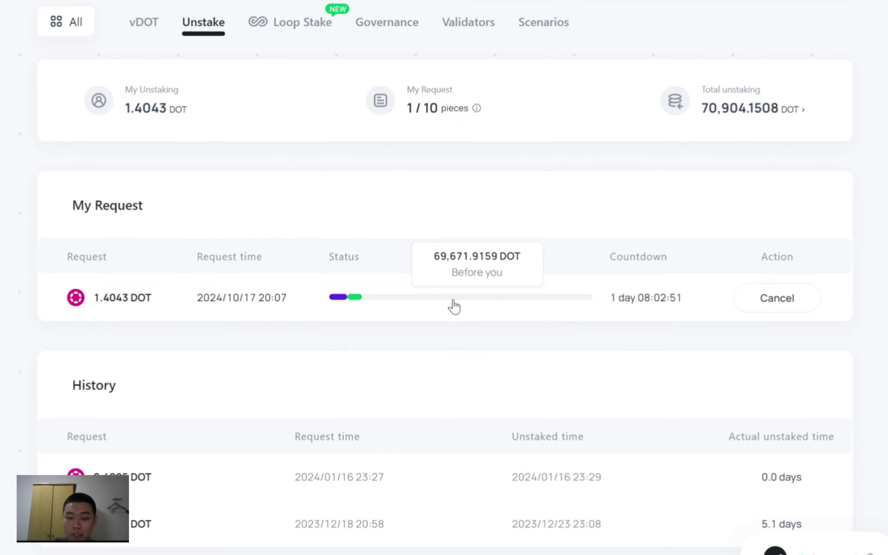
pyautogui.moveTo(355, 301)
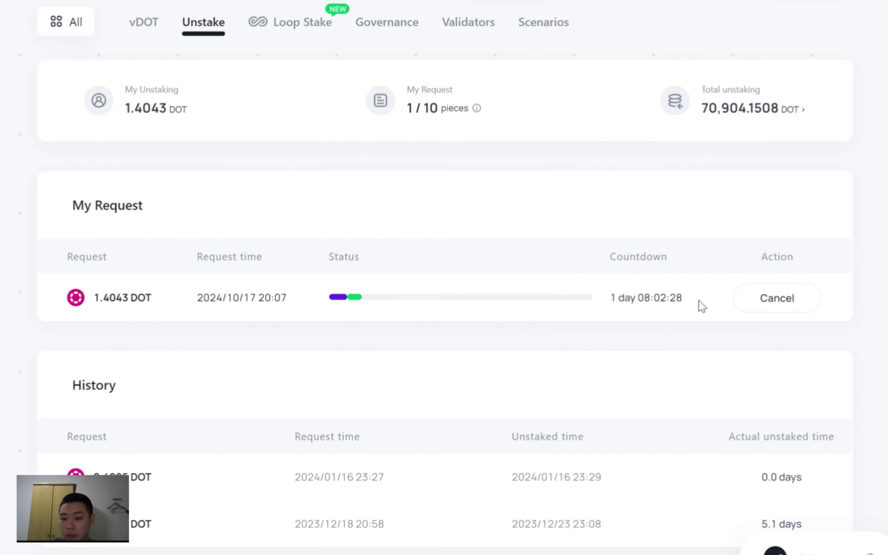
pyautogui.moveTo(670, 298); pyautogui.dragTo(617, 298)
pyautogui.click(682, 323)
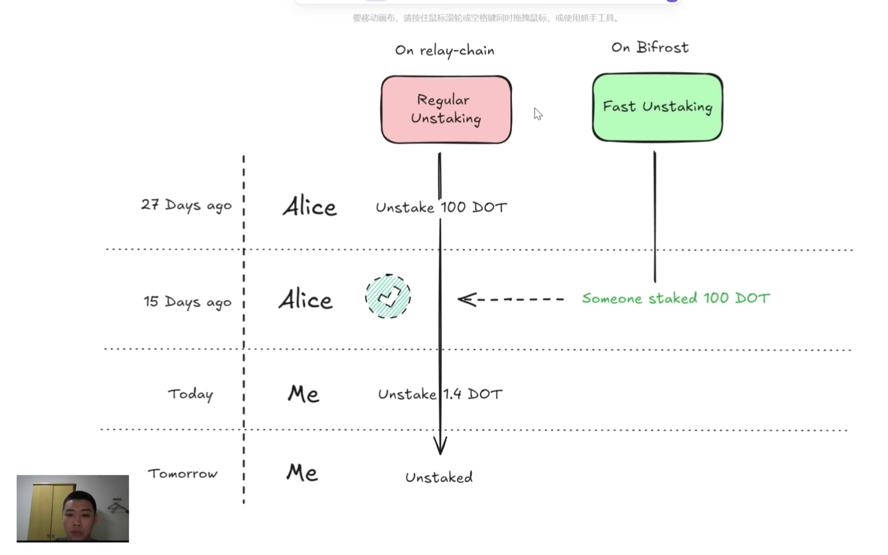
# Switch to Excalidraw and examine the Regular Unstaking and Fast Unstaking boxes in the timeline diagram
pyautogui.click(467, 111)
pyautogui.click(694, 120)
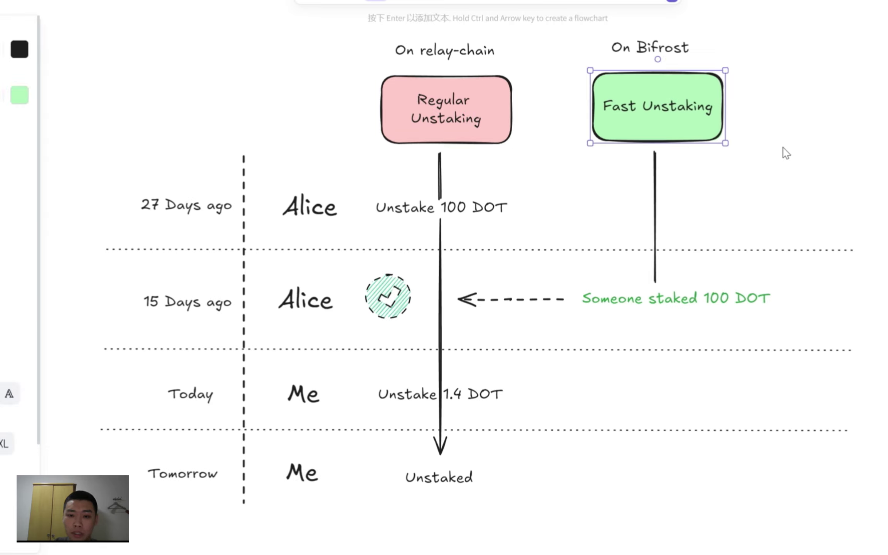
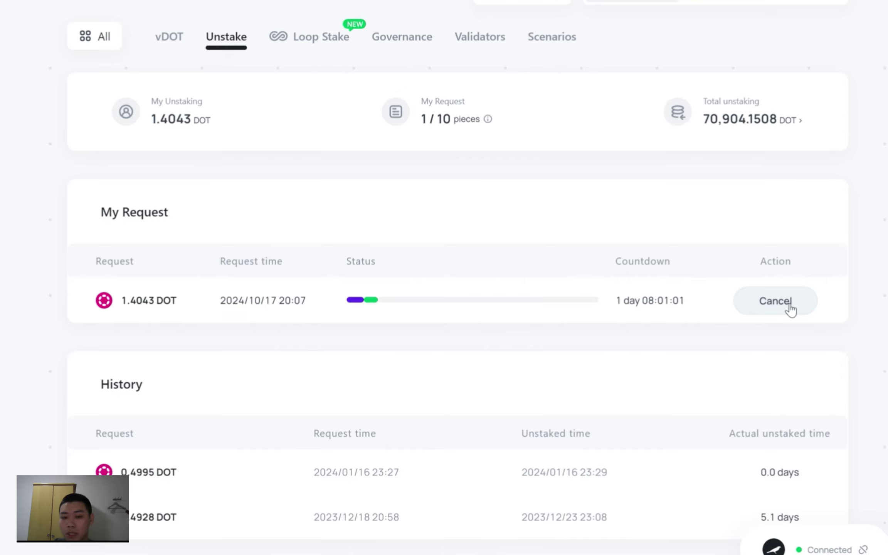
# Start cancelling the pending DOT unstaking request on Bifrost, and dismiss the settlement confirmation without confirming
pyautogui.click(783, 304)
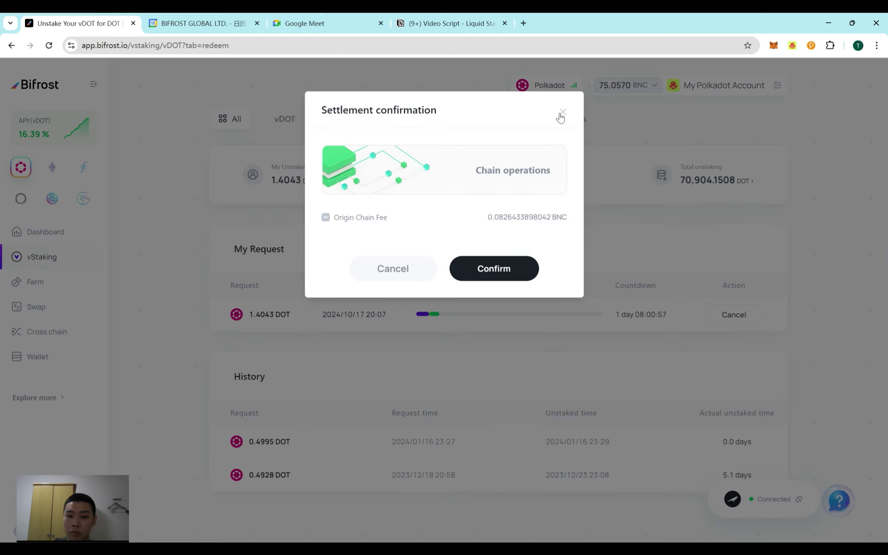
pyautogui.click(562, 114)
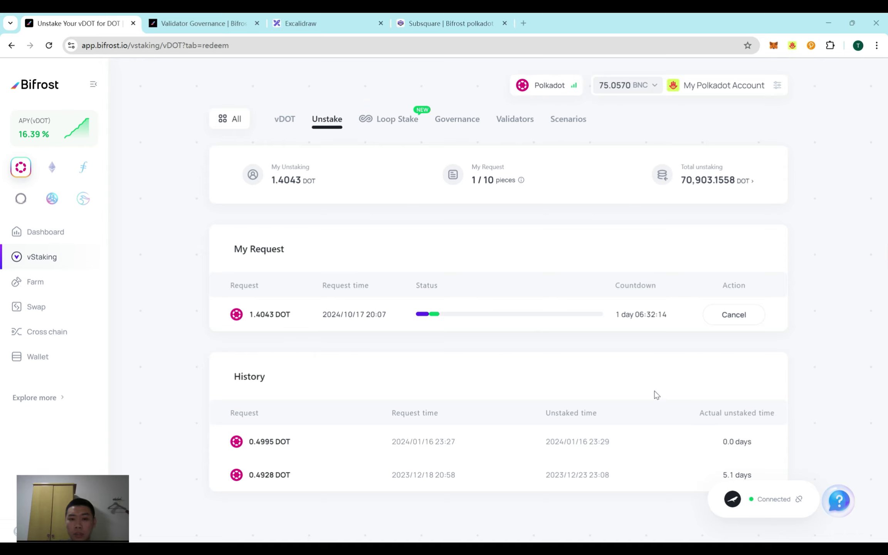
# Open the vDOT validators page and review the staked amounts and commissions for each delegator address
pyautogui.click(518, 123)
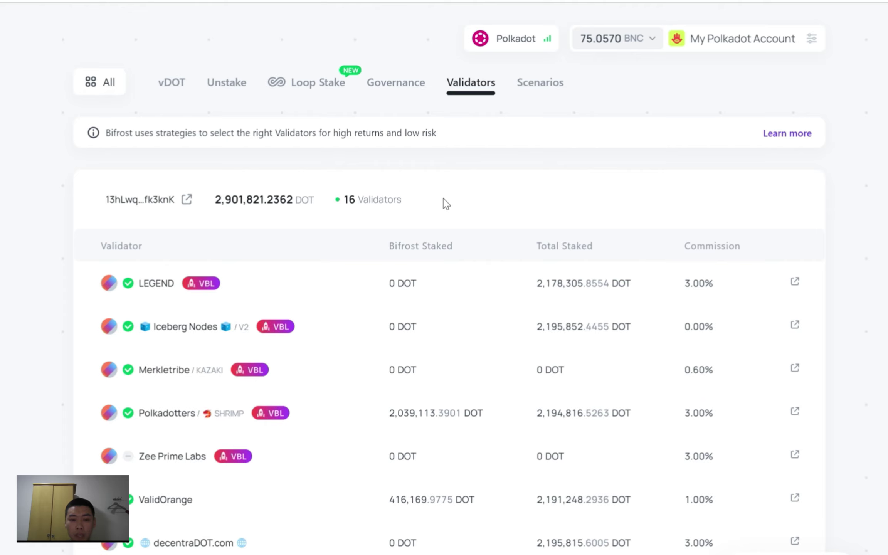
pyautogui.scroll(-5, 423, 257)
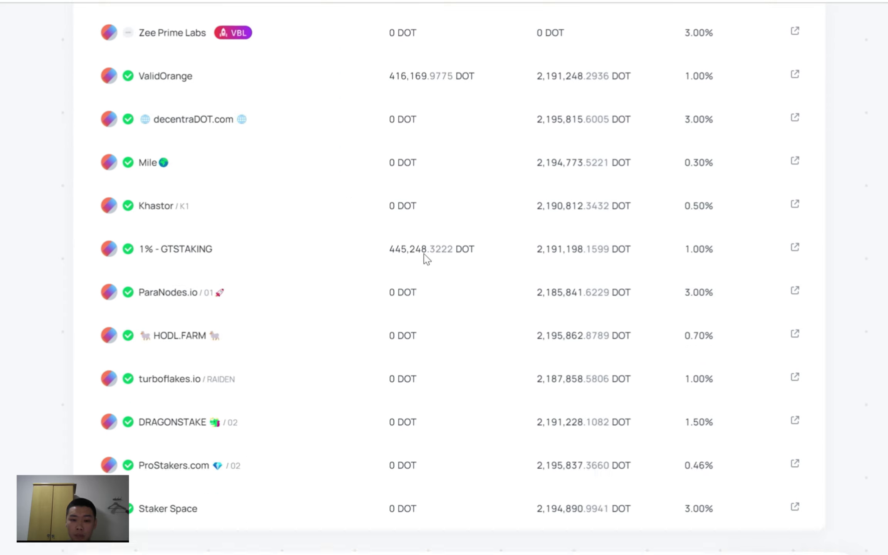
pyautogui.scroll(-15, 429, 257)
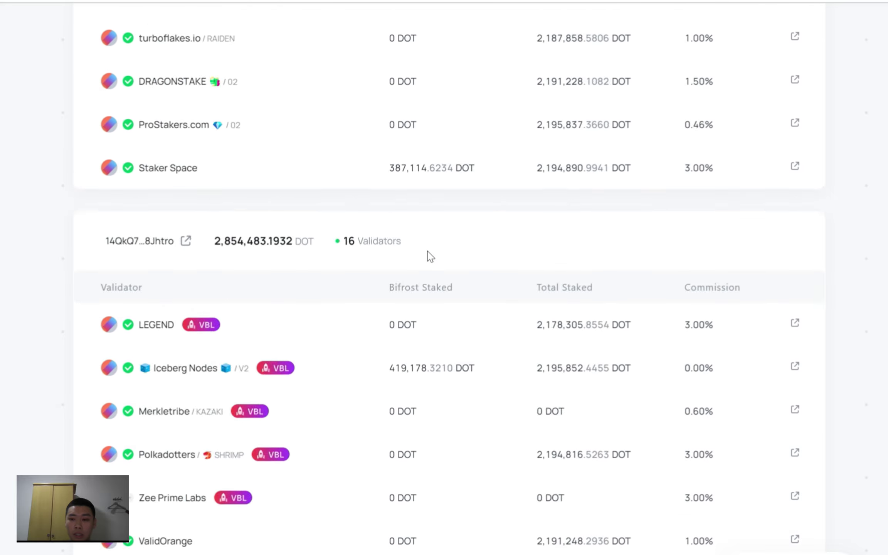
pyautogui.scroll(20, 430, 256)
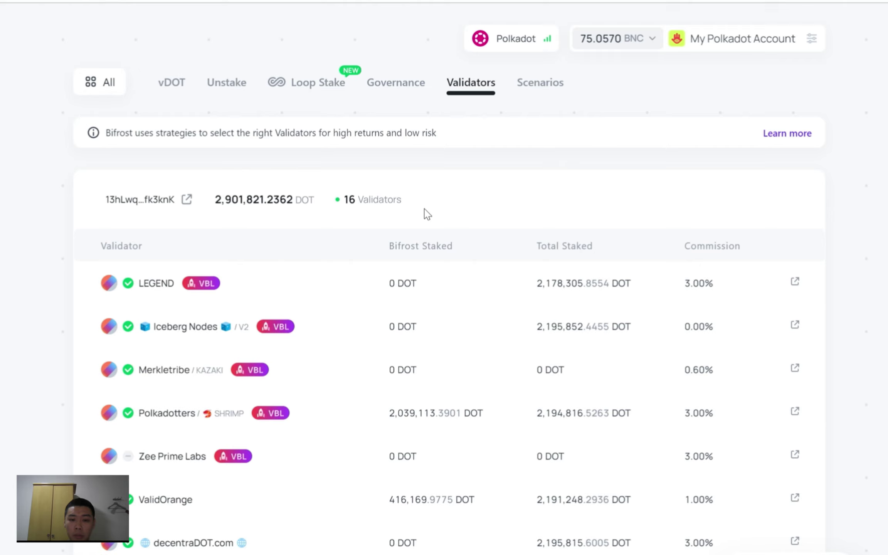
# Open the Validator Governance documentation about validator selection and read the question on verifying that Bifrost delegators are keyless accounts
pyautogui.click(800, 135)
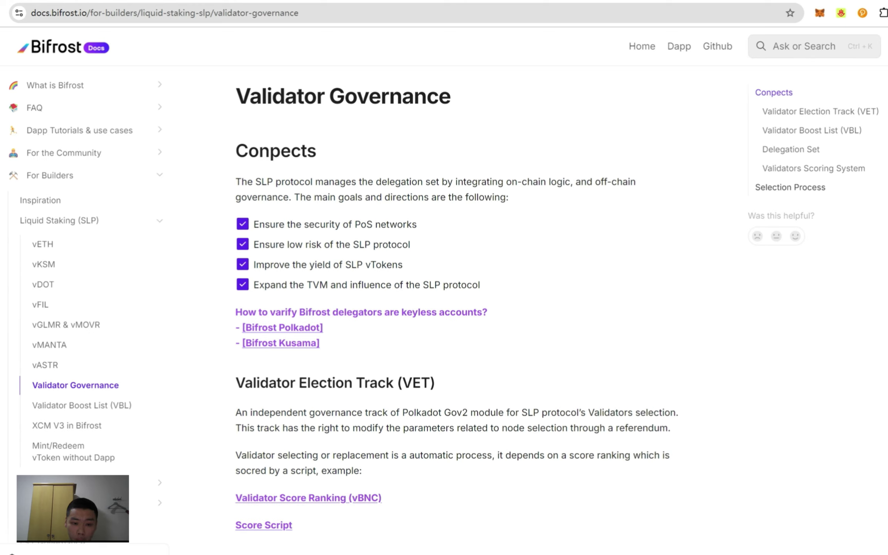
pyautogui.moveTo(236, 313); pyautogui.dragTo(482, 313)
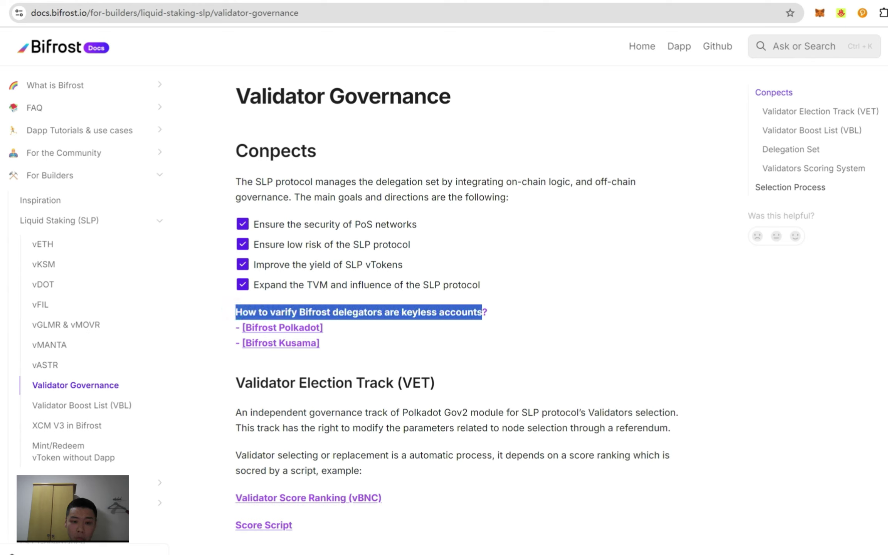
pyautogui.click(425, 328)
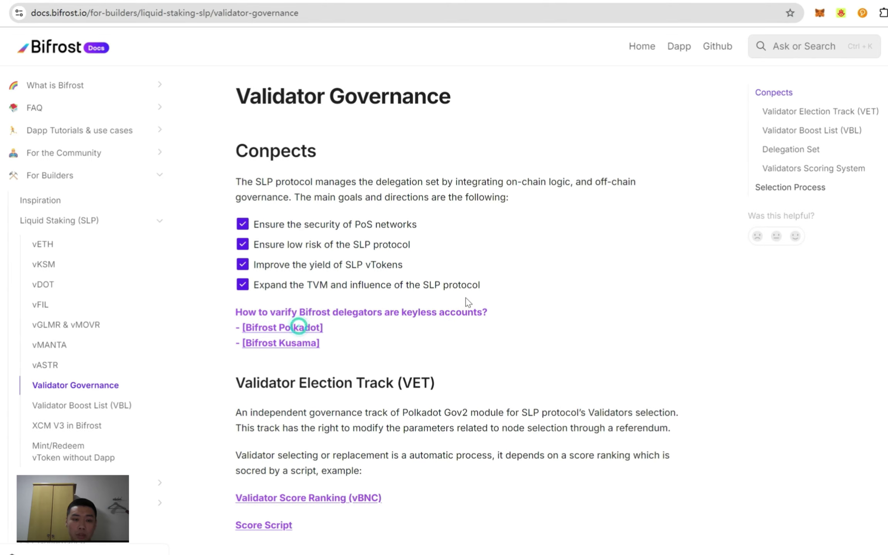
# Open the Bifrost Polkadot verification page for the DOT staked addresses and review the derivative account code
pyautogui.click(297, 327)
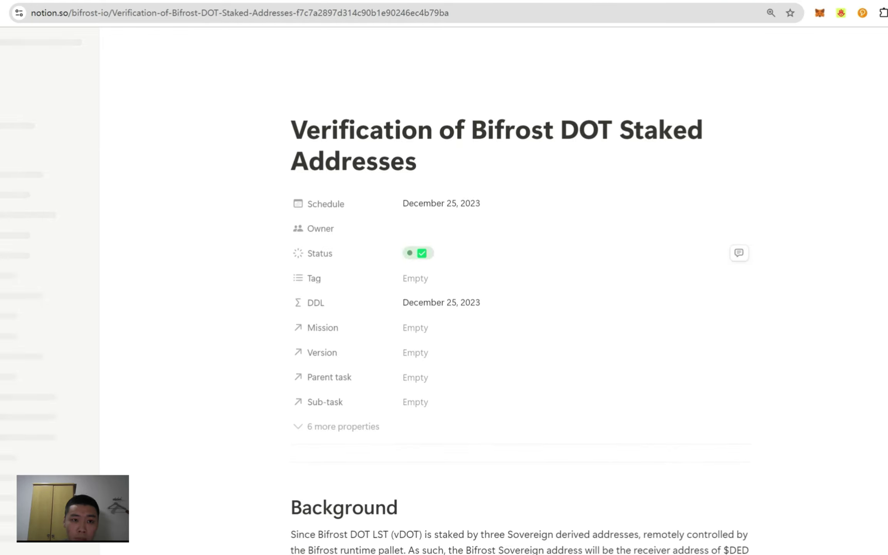
pyautogui.scroll(-10, 544, 286)
pyautogui.scroll(-8, 520, 308)
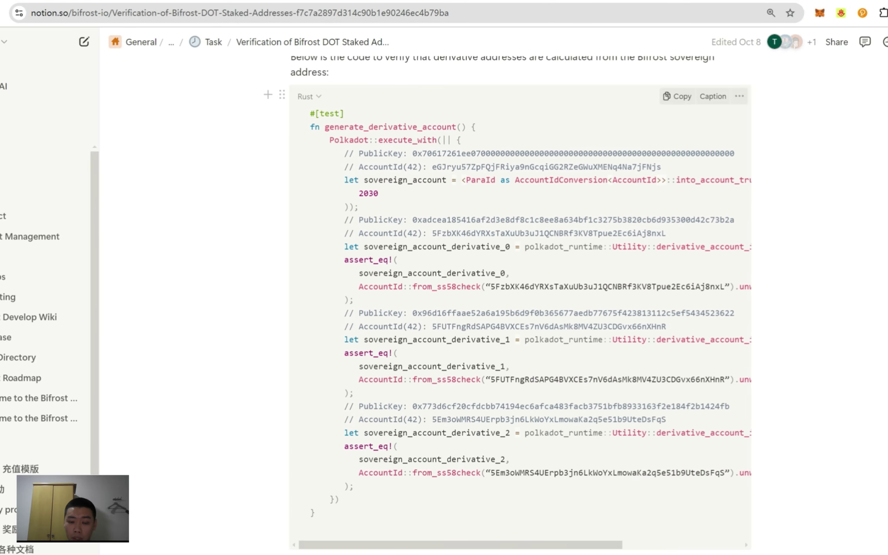
pyautogui.scroll(12, 521, 308)
pyautogui.scroll(5, 521, 308)
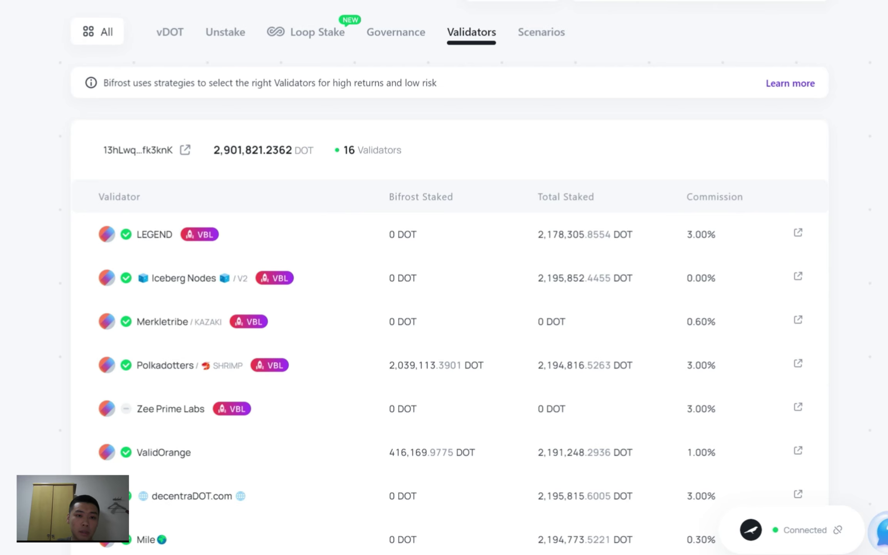
# Switch to Bifrost's SubSquare discussions and open the "Zee Prime Labs vDOT VBL candidacy" proposal
pyautogui.click(433, 27)
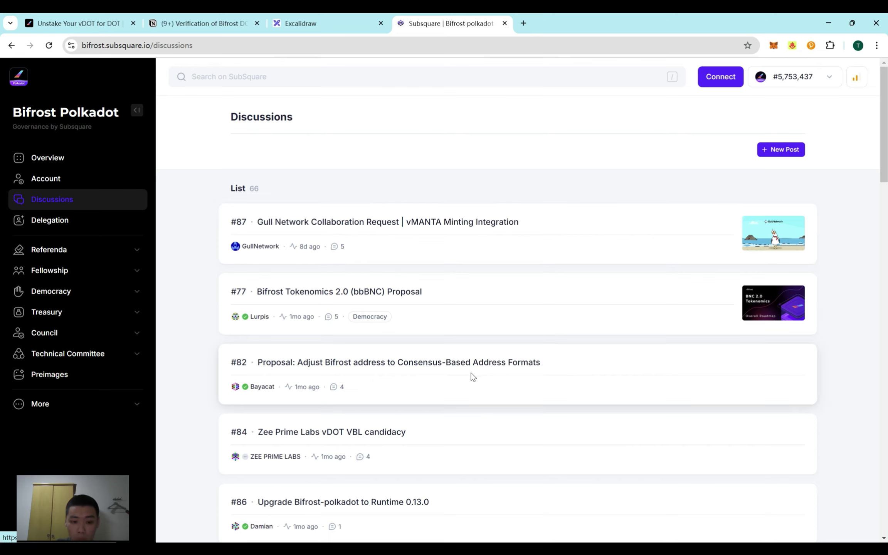
pyautogui.scroll(-1, 511, 388)
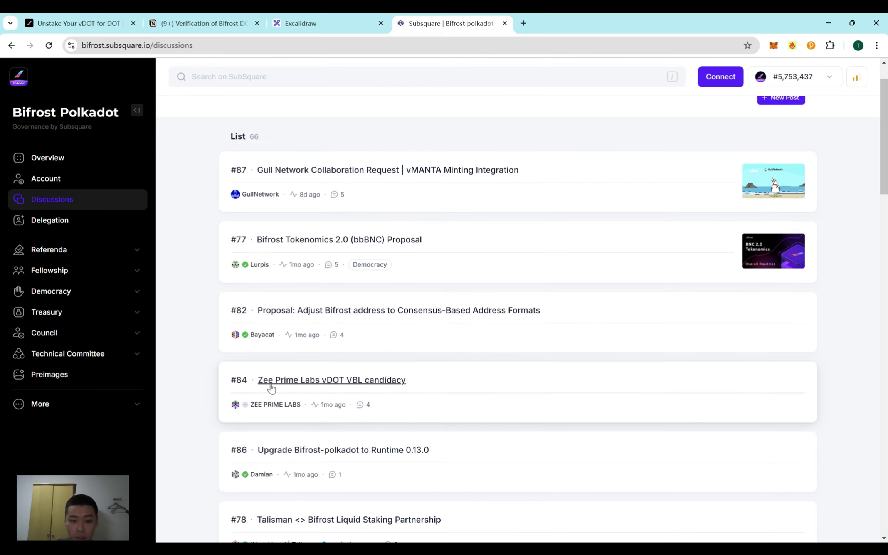
pyautogui.click(352, 381)
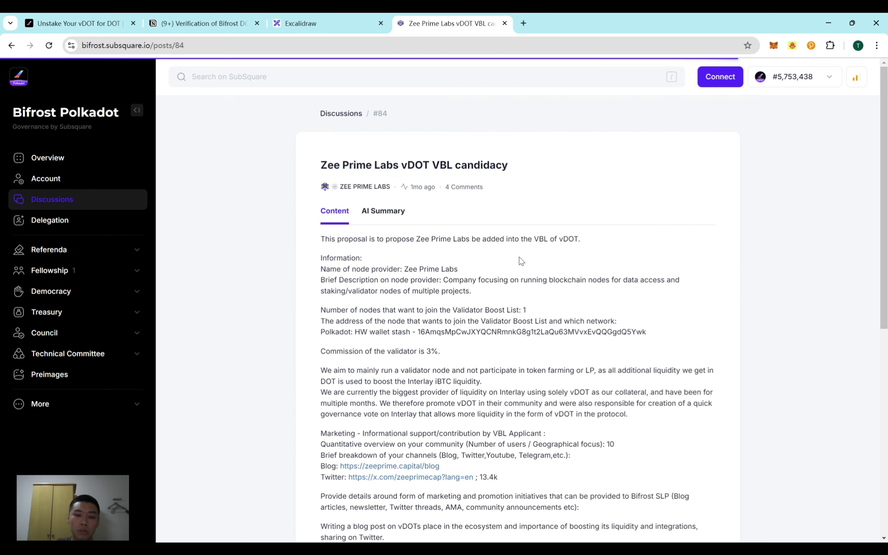
# Read the Zee Prime Labs proposal's node details, commission and marketing commitments
pyautogui.scroll(-2, 561, 289)
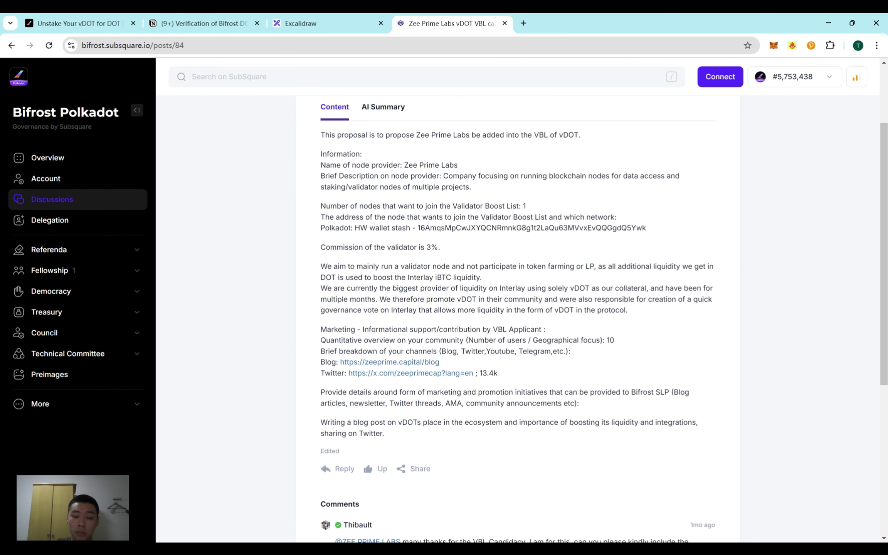
pyautogui.scroll(2, 553, 307)
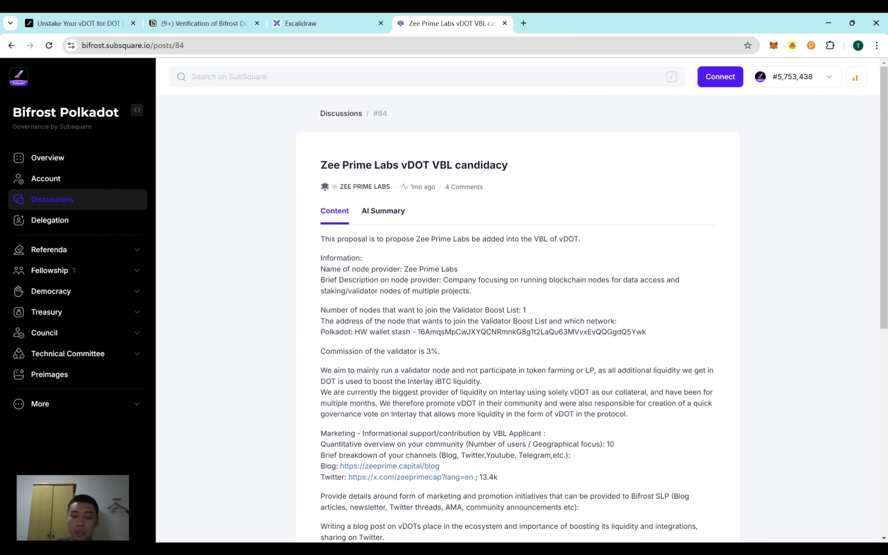
pyautogui.scroll(-1, 553, 307)
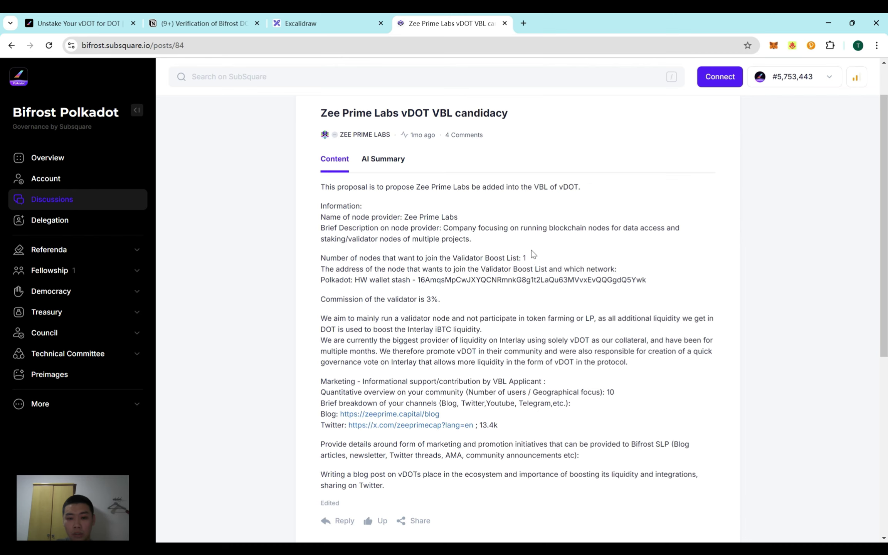
# Return to the vDOT validators page and review the first delegator's validators, including those marked VBL
pyautogui.click(92, 30)
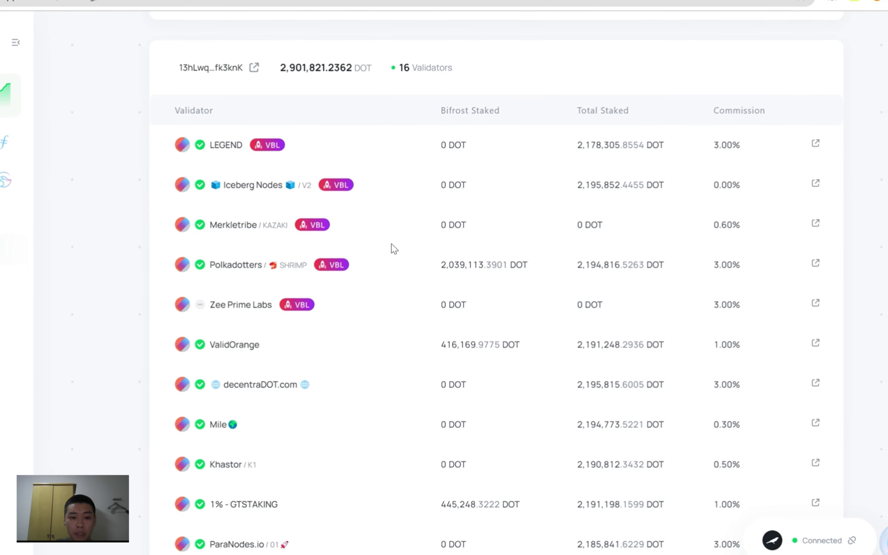
pyautogui.scroll(-3, 293, 337)
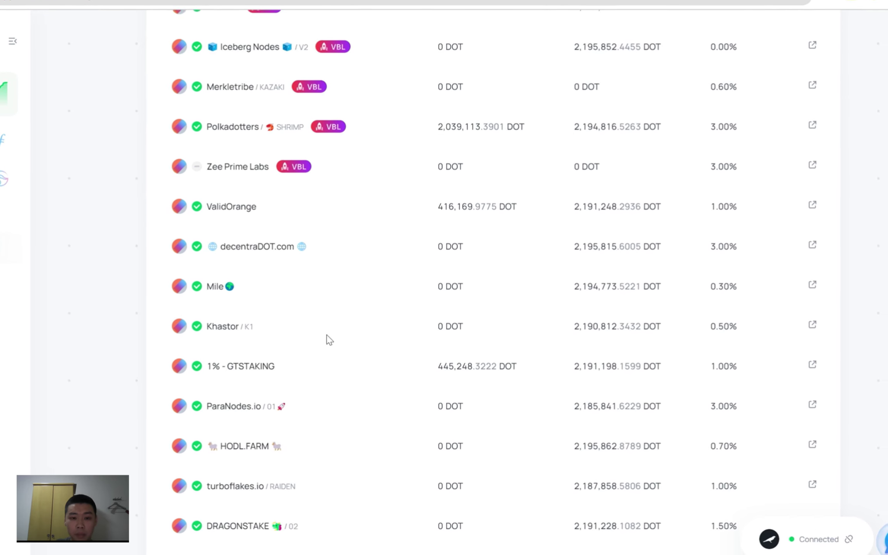
pyautogui.scroll(-1, 351, 335)
pyautogui.scroll(4, 352, 337)
pyautogui.scroll(-5, 354, 338)
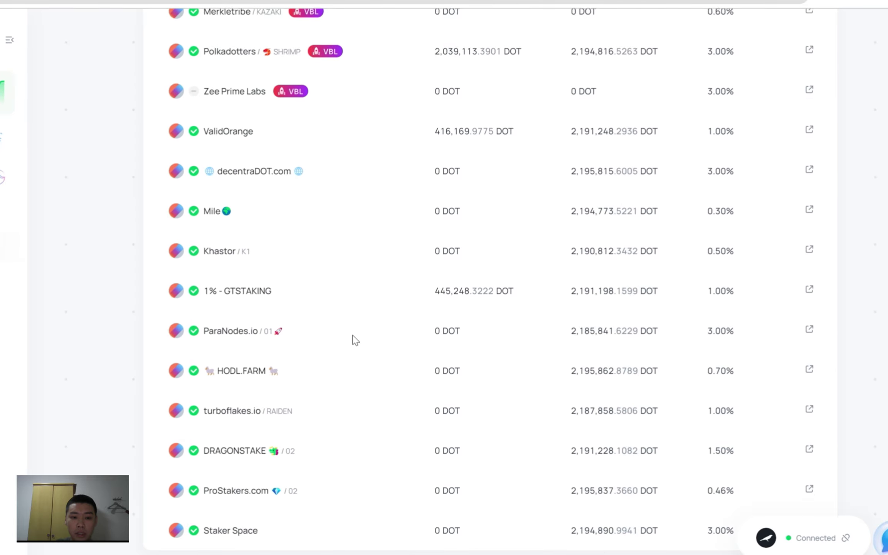
pyautogui.scroll(-1, 356, 340)
pyautogui.scroll(8, 361, 337)
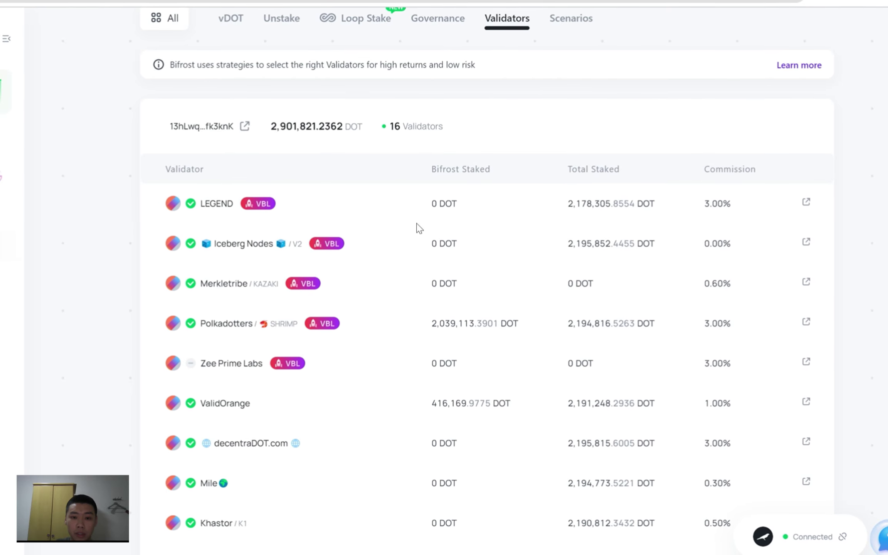
# Highlight the first delegator's validator count and examine the validators listed below the VBL-marked ones
pyautogui.moveTo(395, 126); pyautogui.dragTo(460, 131)
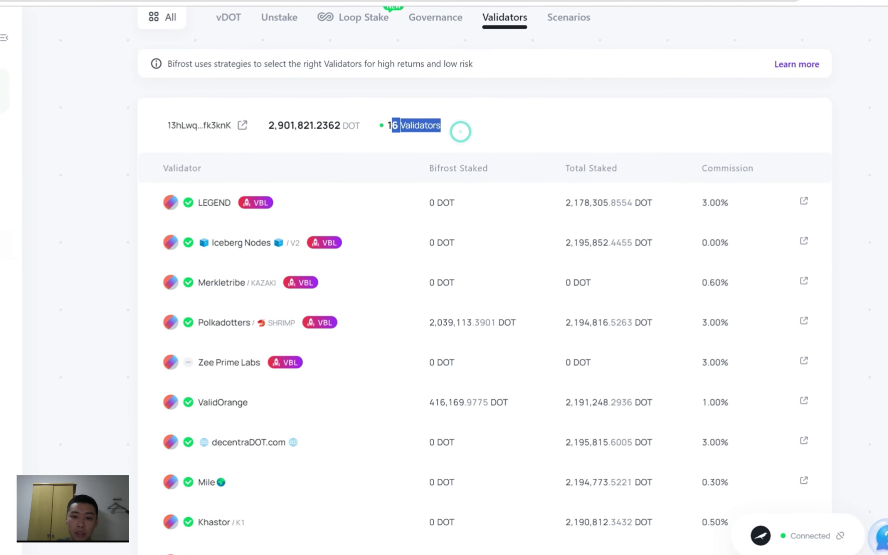
pyautogui.click(480, 130)
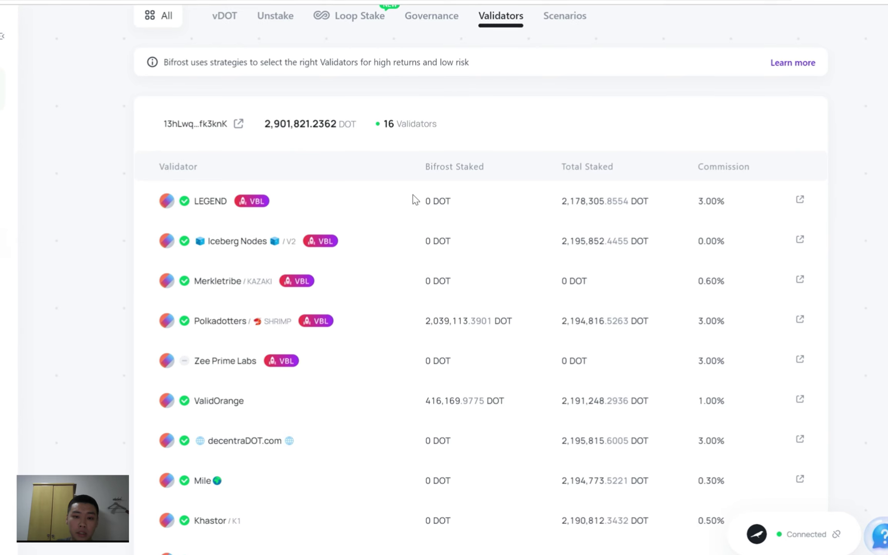
pyautogui.scroll(-2, 393, 193)
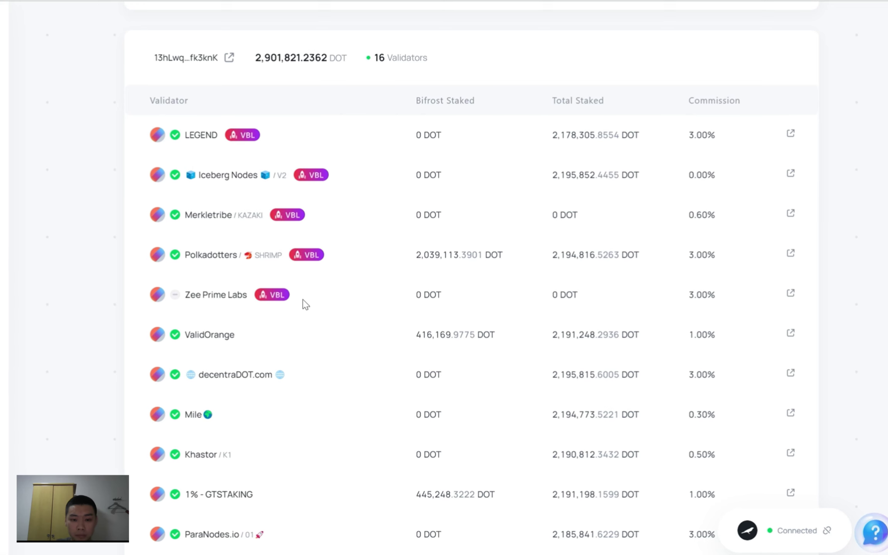
pyautogui.scroll(-4, 318, 335)
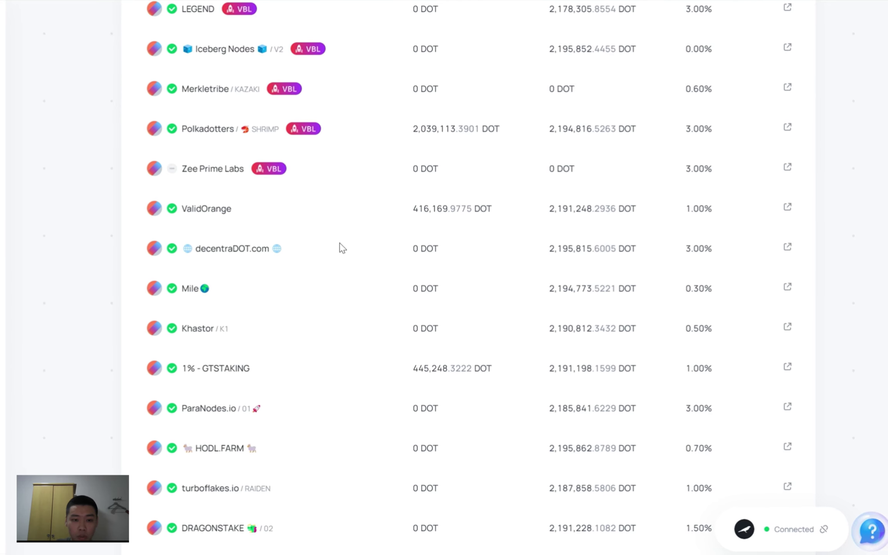
pyautogui.scroll(-4, 347, 206)
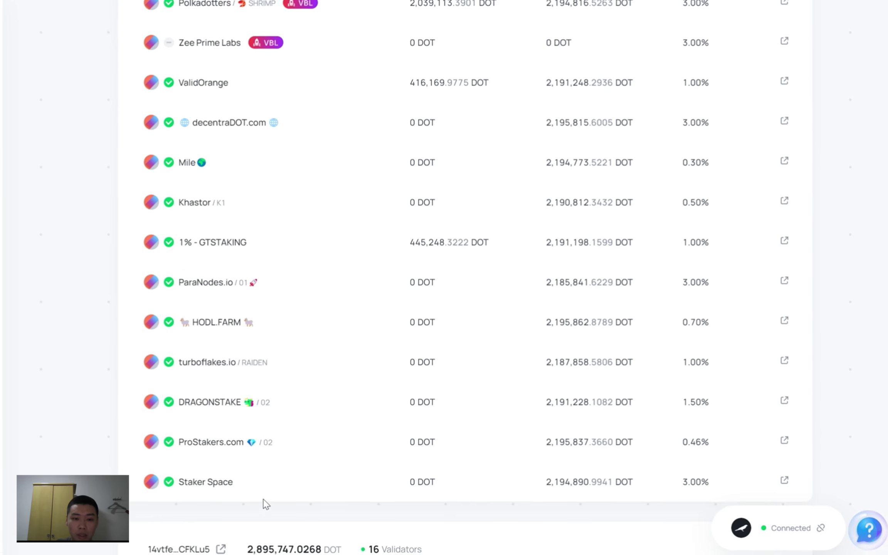
pyautogui.scroll(2, 375, 264)
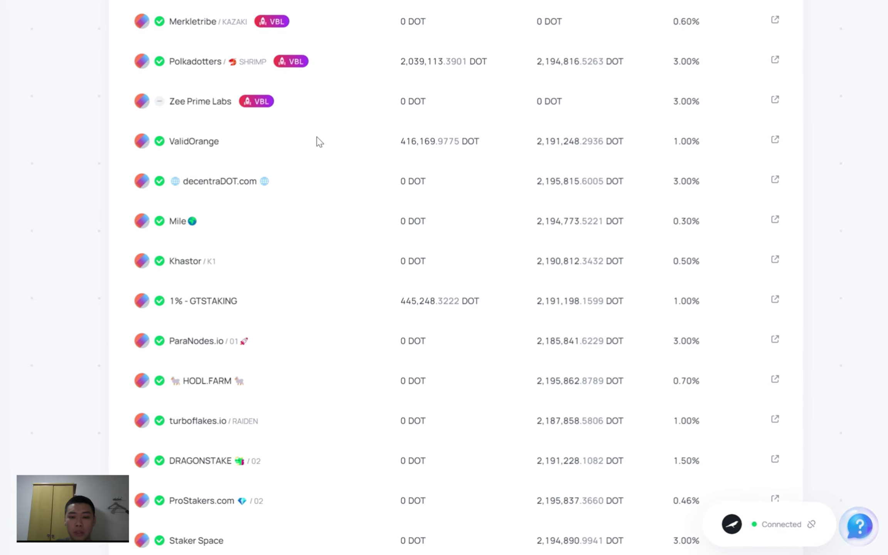
pyautogui.scroll(3, 349, 235)
# Go back from the Notion verification page to the Validator Governance documentation and read the Validator Election Track and Validator Boost List sections
pyautogui.click(147, 1)
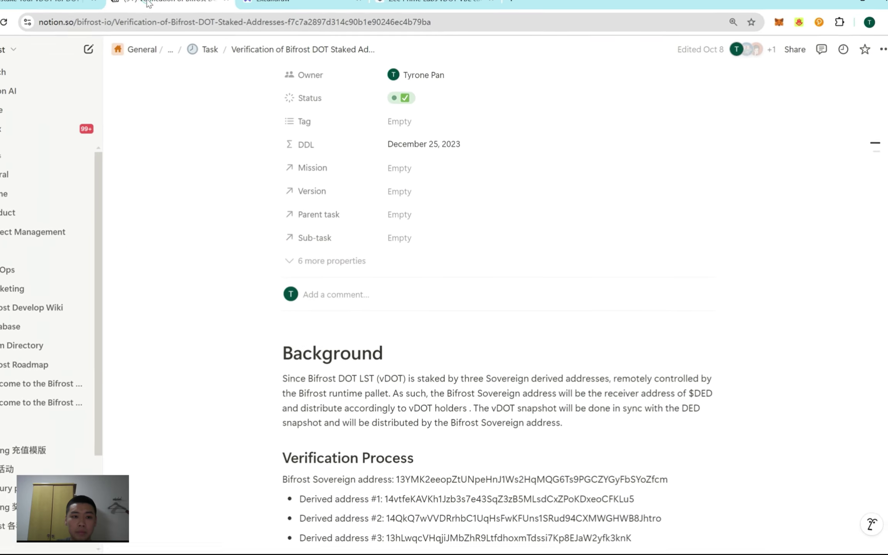
pyautogui.hotkey('alt', 'Left')
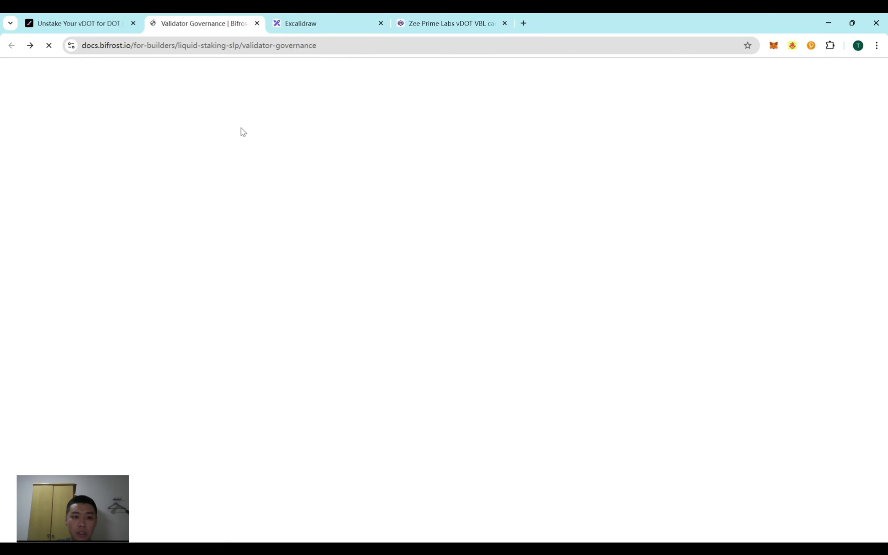
pyautogui.scroll(-4, 389, 331)
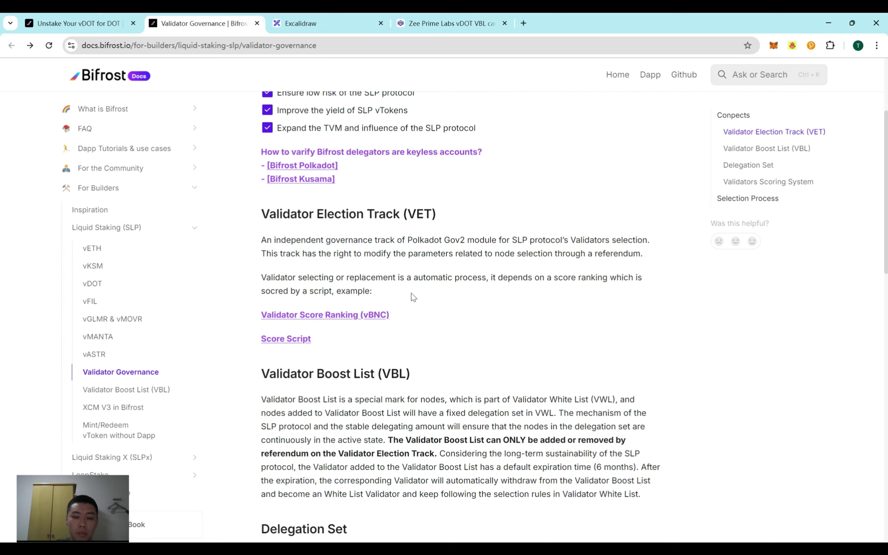
# Return to the vDOT validators page and compare the validators and Bifrost stakes of the first two delegators
pyautogui.click(122, 27)
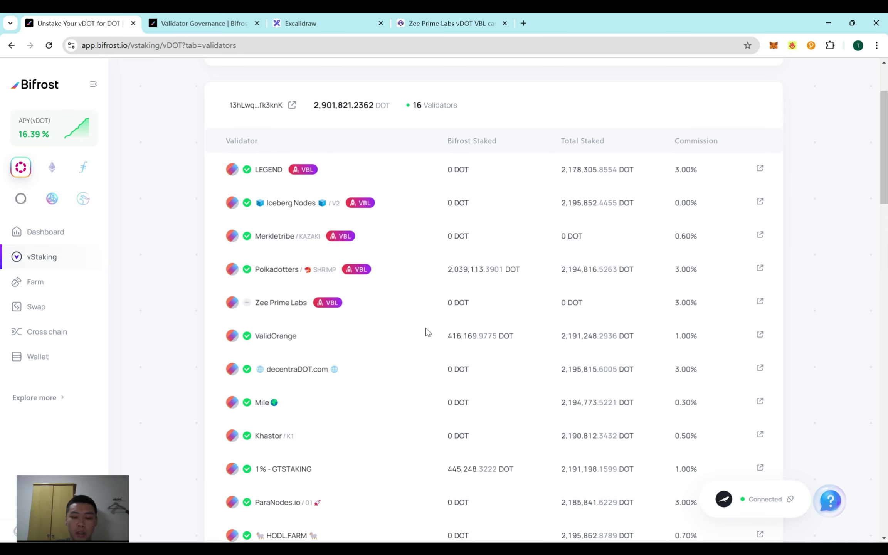
pyautogui.scroll(-3, 427, 333)
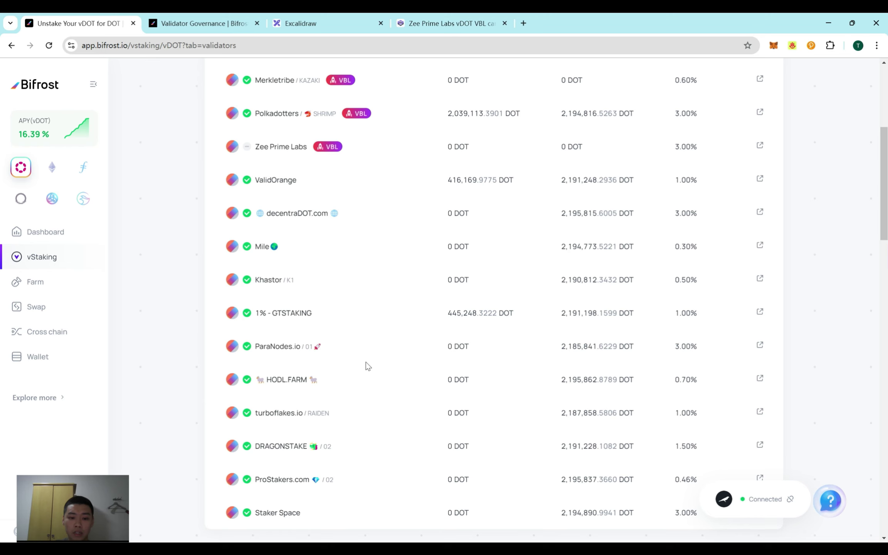
pyautogui.scroll(-8, 374, 365)
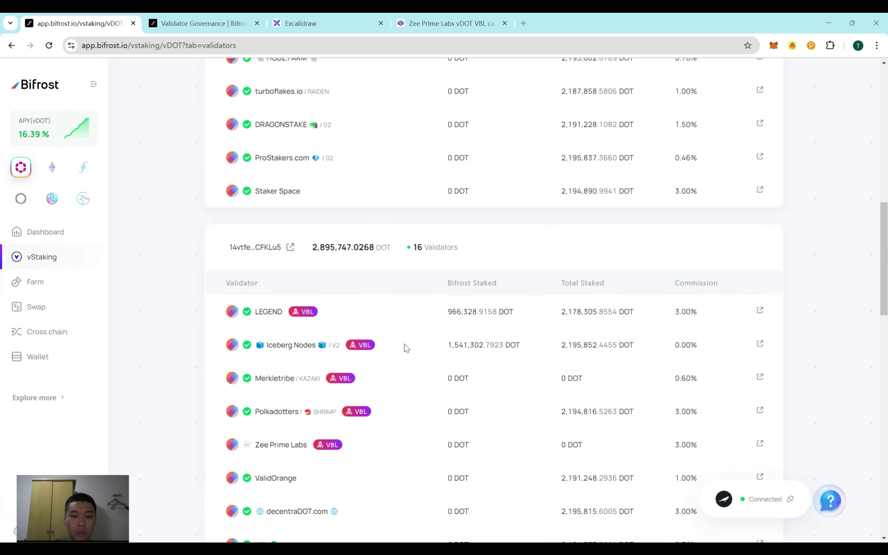
pyautogui.scroll(15, 409, 353)
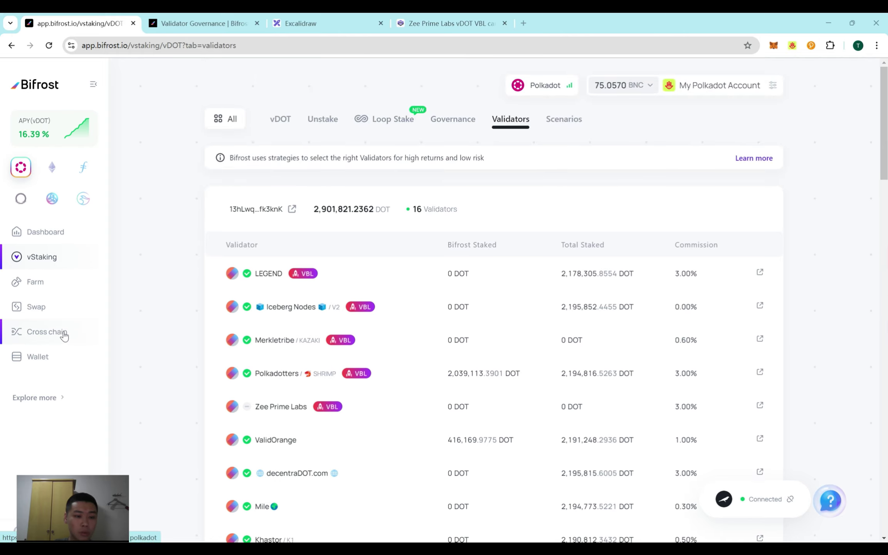
# Open the cross-chain transfer page and review the available destination chains, keeping Hydration as the destination
pyautogui.click(52, 334)
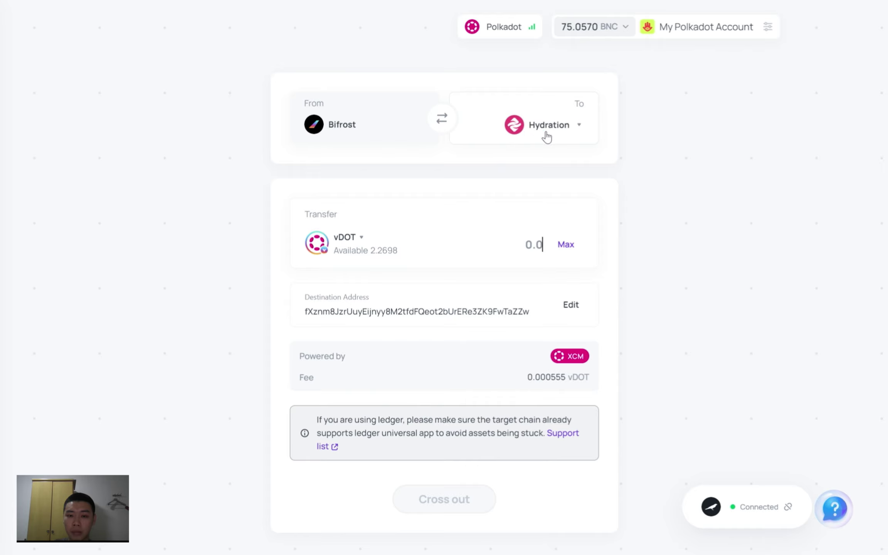
pyautogui.click(564, 129)
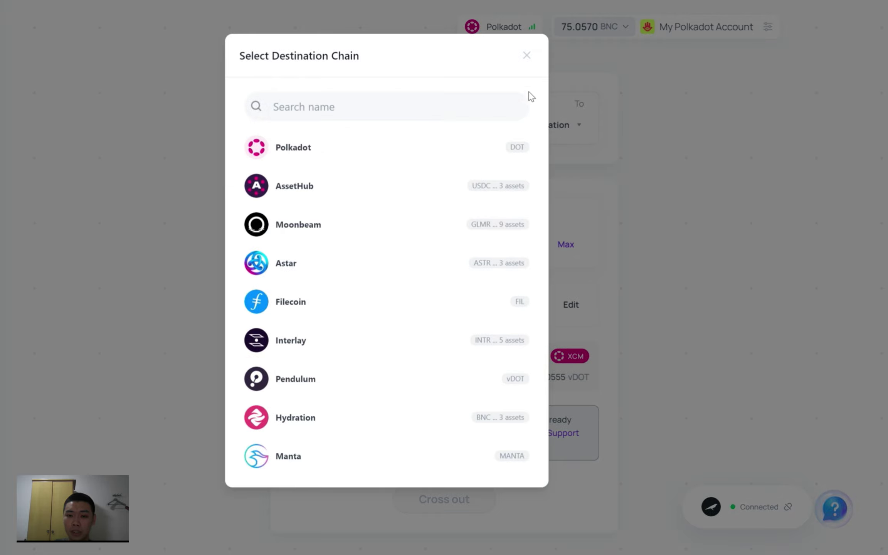
pyautogui.click(527, 56)
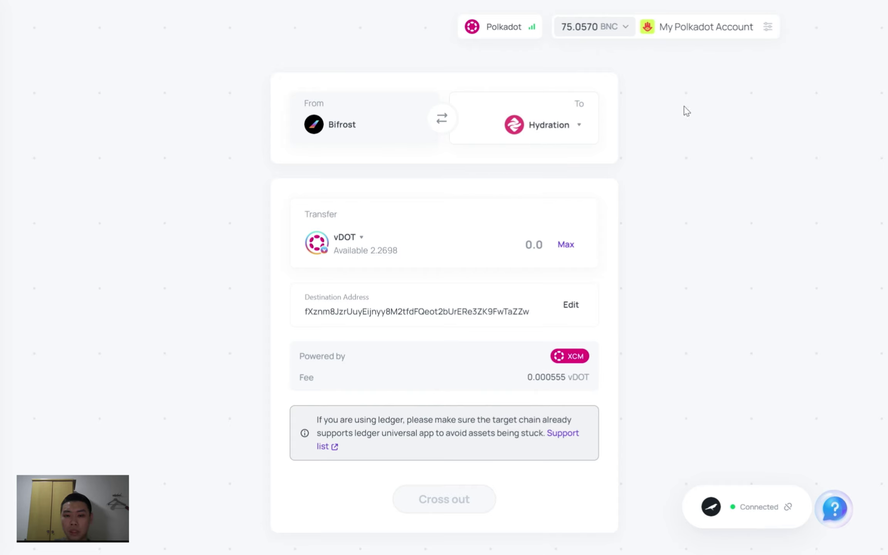
# Set the Bifrost to Hydration transfer amount to 1 vDOT
pyautogui.click(353, 241)
pyautogui.click(292, 189)
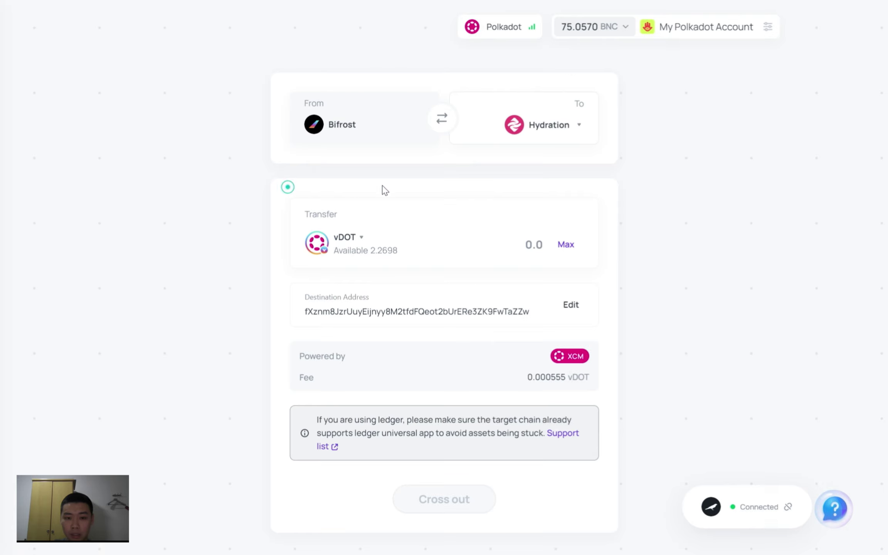
pyautogui.click(534, 244)
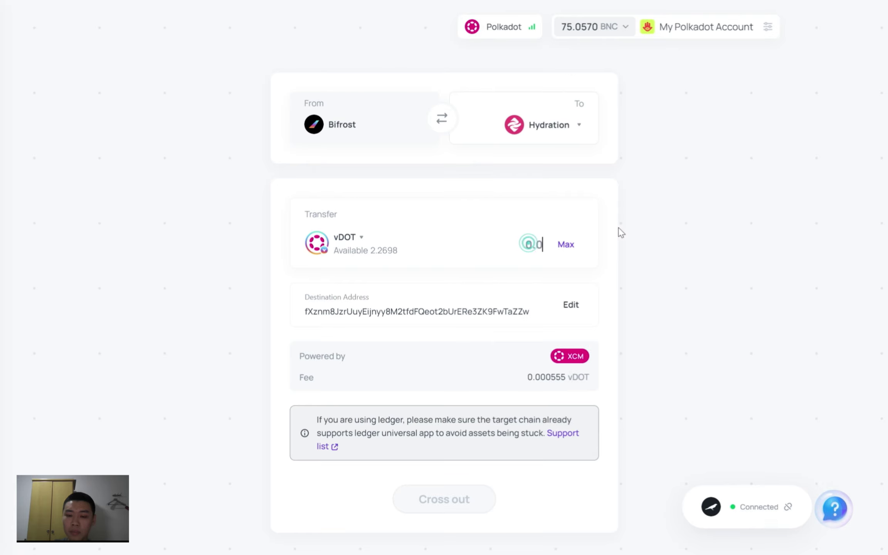
pyautogui.write('1')
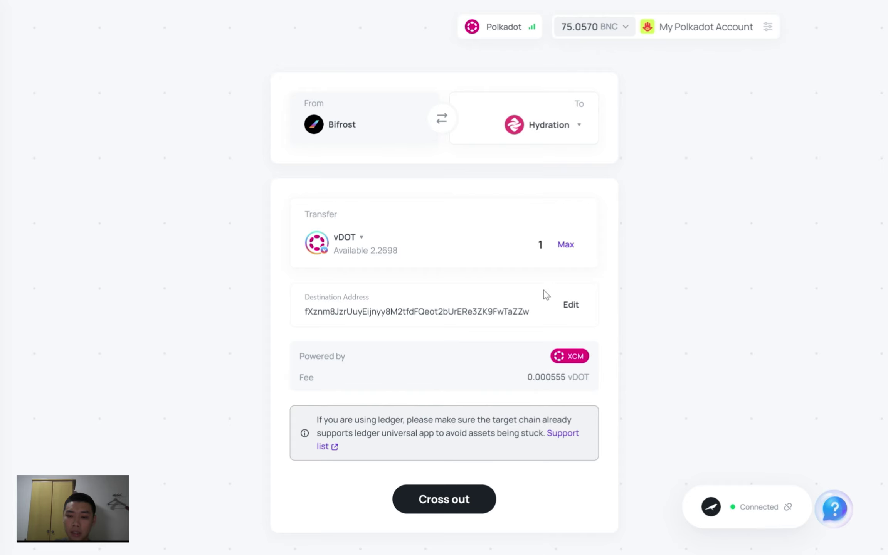
# Highlight and check the XCM transfer fee for sending vDOT to Hydration
pyautogui.scroll(-1, 661, 305)
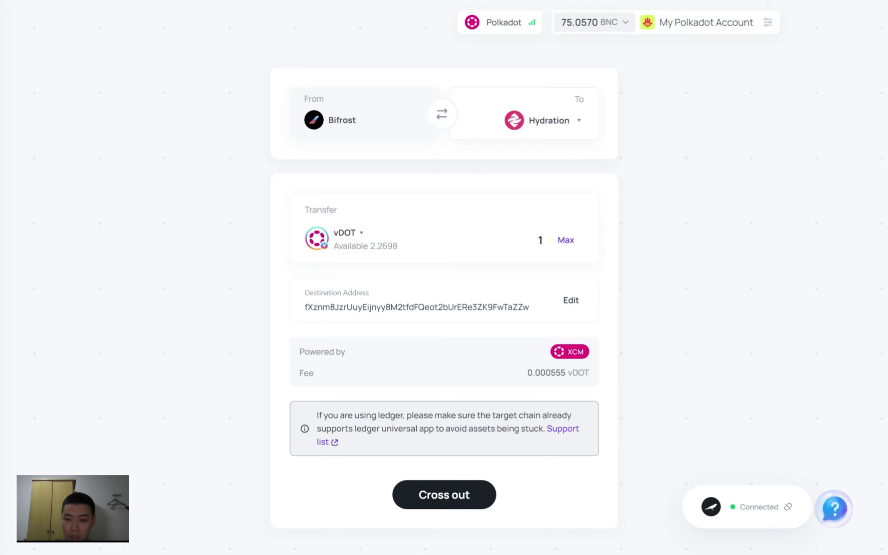
pyautogui.moveTo(528, 373); pyautogui.dragTo(590, 374)
pyautogui.click(676, 363)
pyautogui.moveTo(527, 373); pyautogui.dragTo(591, 373)
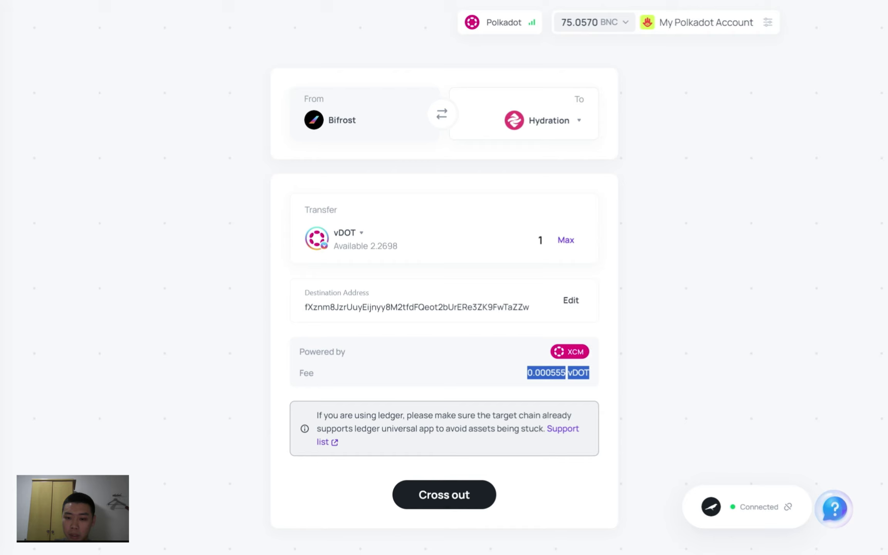
pyautogui.click(659, 353)
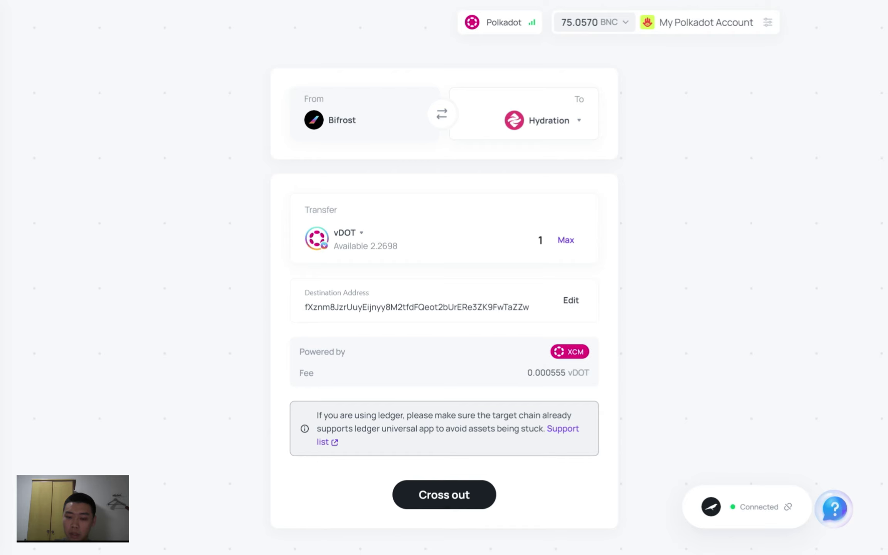
# Submit the 1 vDOT cross-out to Hydration, confirm the settlement and approve the transaction in the Talisman wallet
pyautogui.click(445, 501)
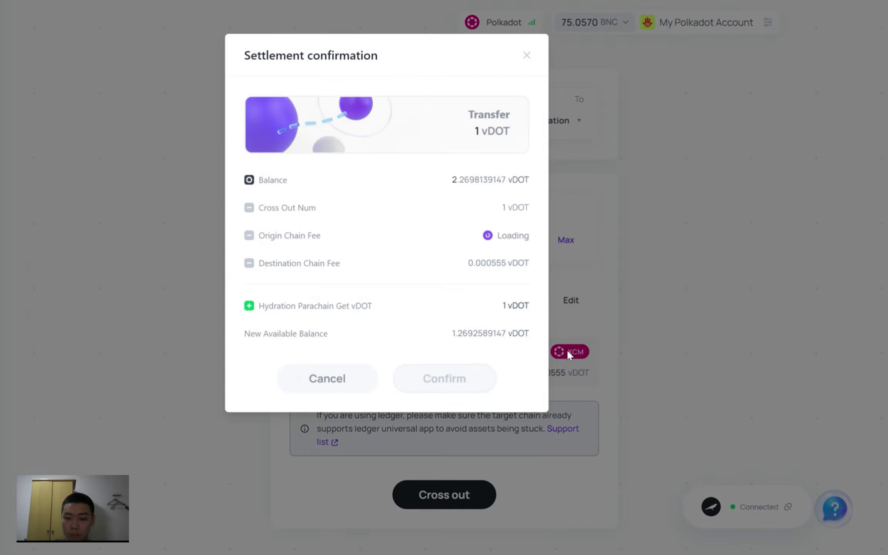
pyautogui.click(455, 384)
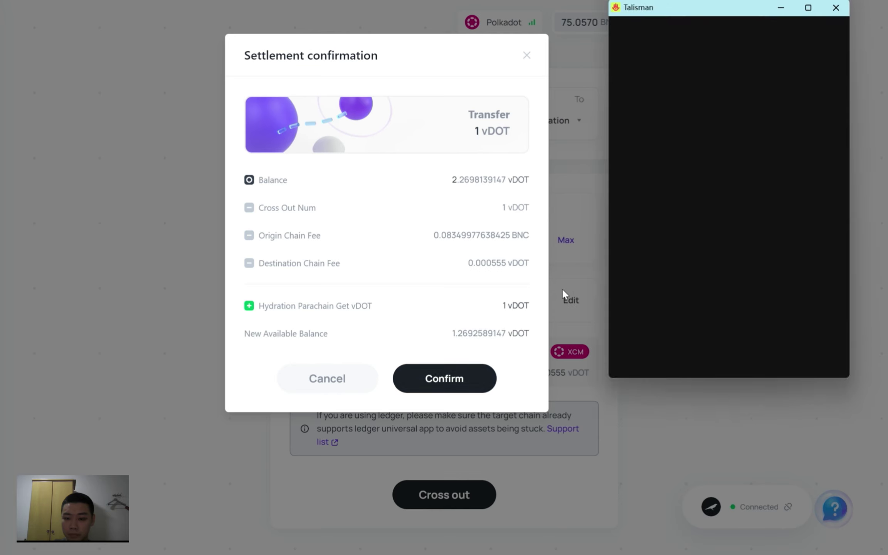
pyautogui.click(787, 350)
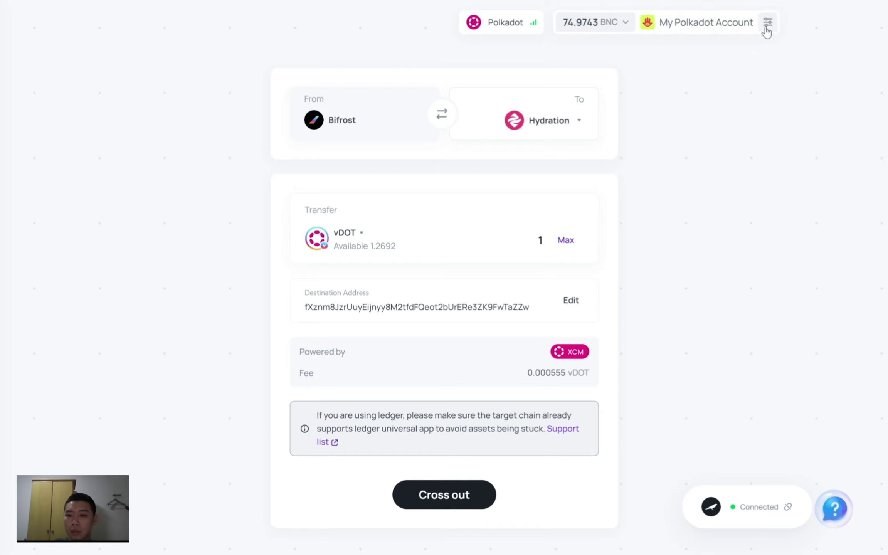
# Open the connected account's recent activity and view the account on the Subscan explorer
pyautogui.click(767, 24)
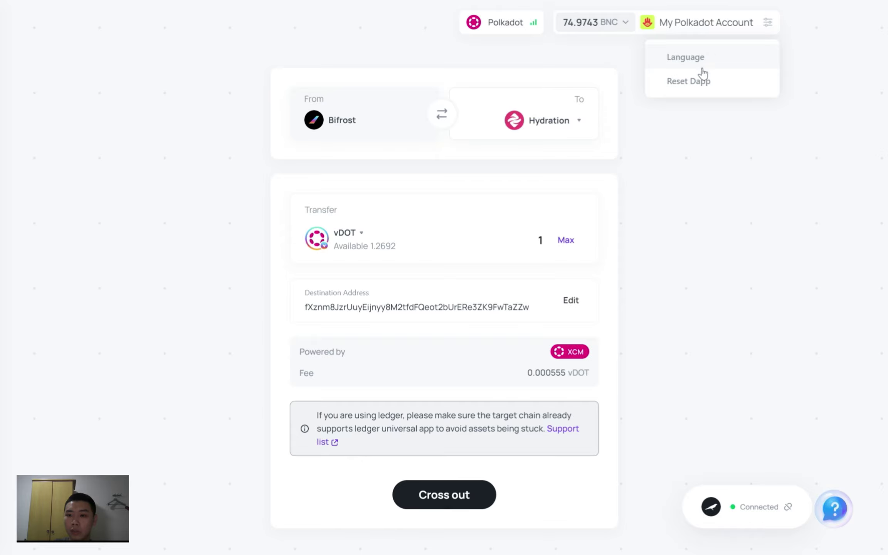
pyautogui.click(689, 23)
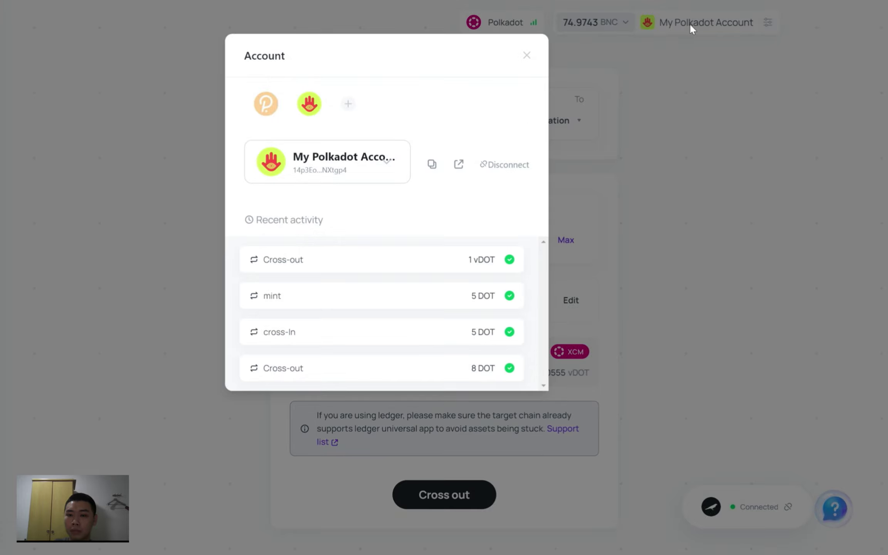
pyautogui.click(458, 165)
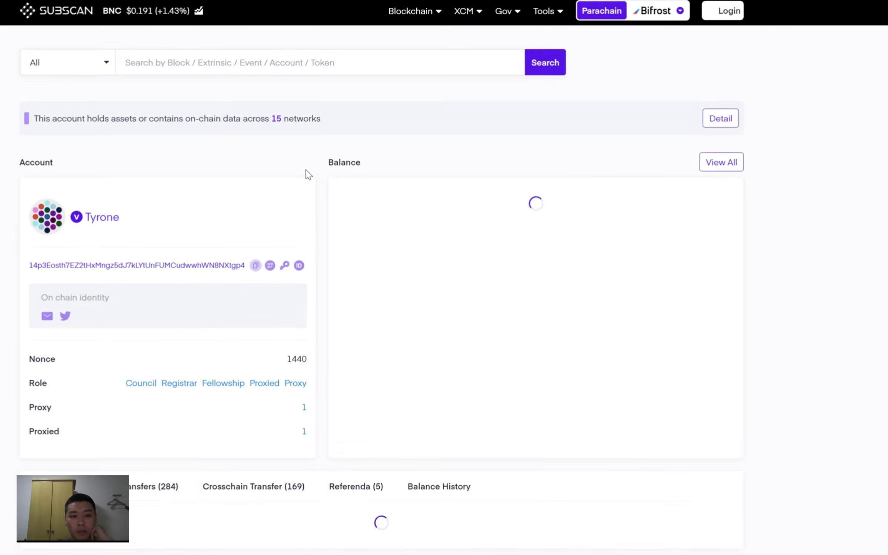
# Expand the latest xtokens (transfer) extrinsic of the account and reveal the full destination parameters
pyautogui.scroll(-5, 297, 173)
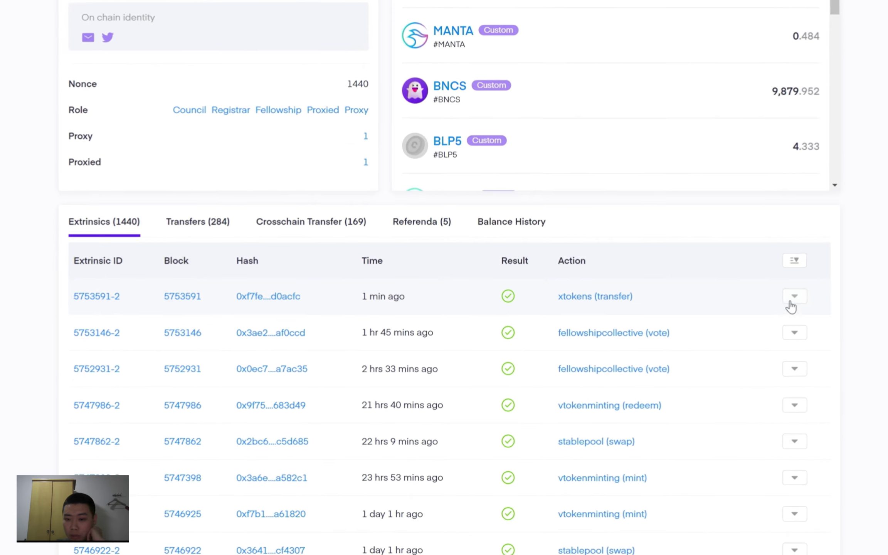
pyautogui.click(834, 278)
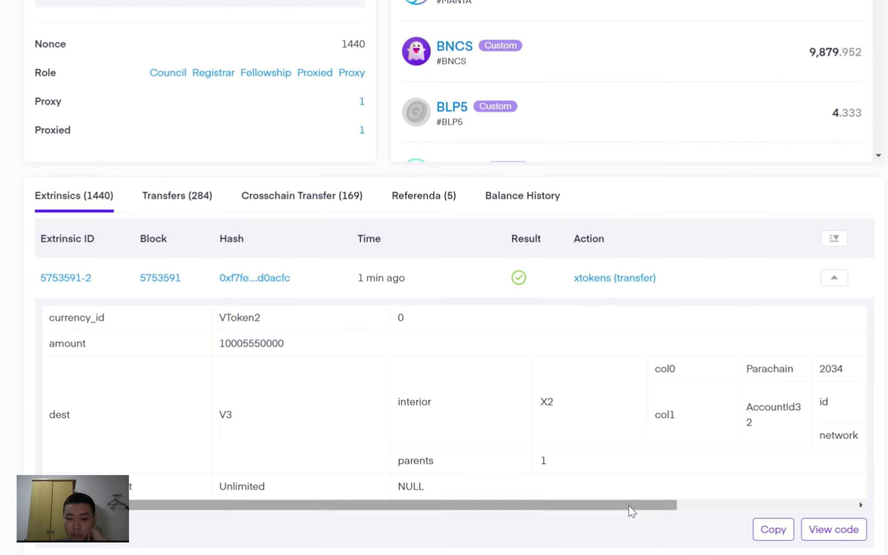
pyautogui.moveTo(632, 506); pyautogui.dragTo(802, 495)
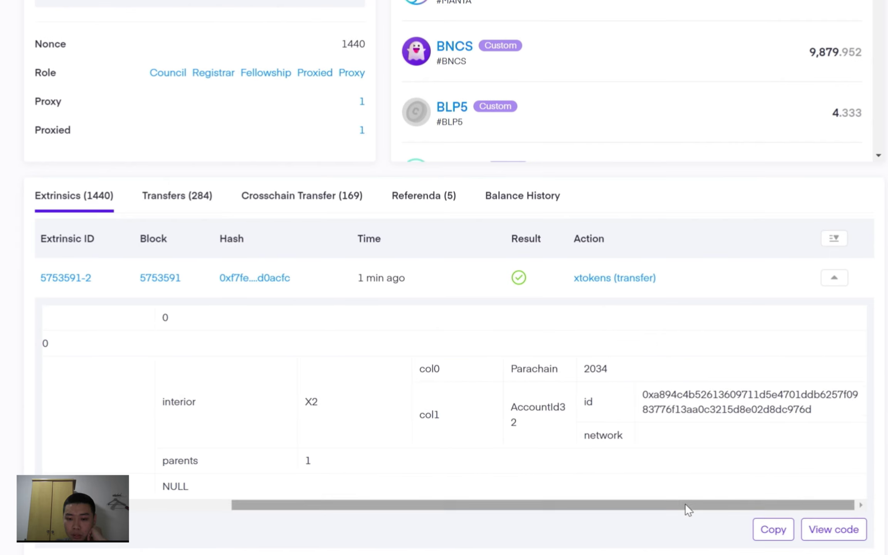
# Highlight the destination parachain ID in the xtokens transfer's parameters to check which chain receives the vDOT
pyautogui.doubleClick(596, 369)
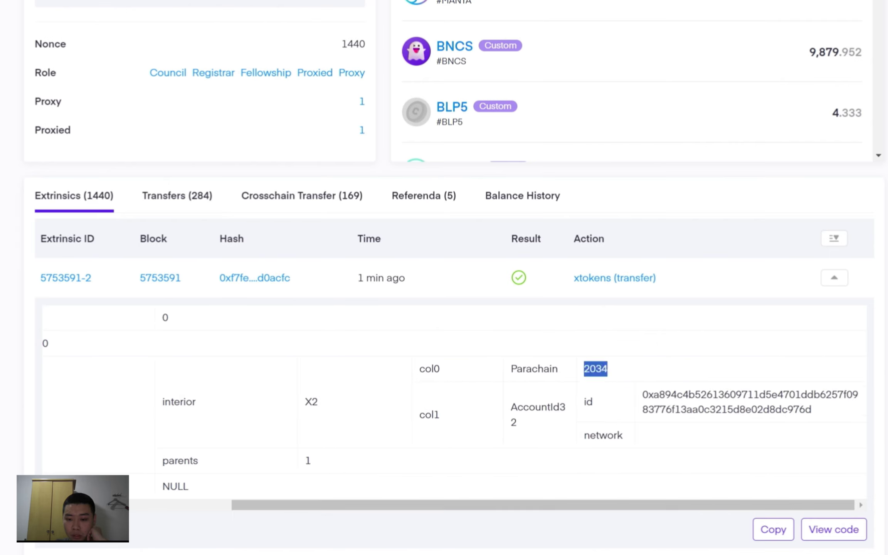
pyautogui.click(682, 359)
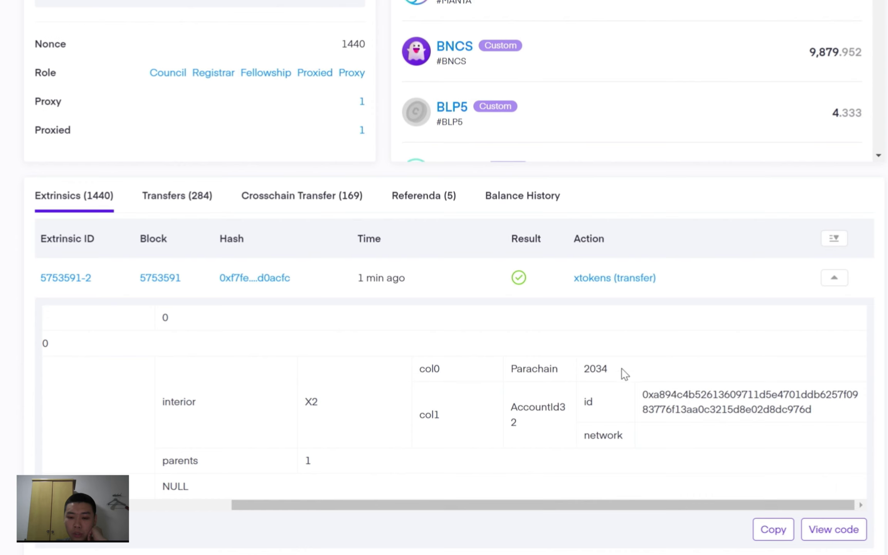
pyautogui.doubleClick(597, 369)
pyautogui.click(663, 362)
pyautogui.doubleClick(597, 369)
pyautogui.click(688, 365)
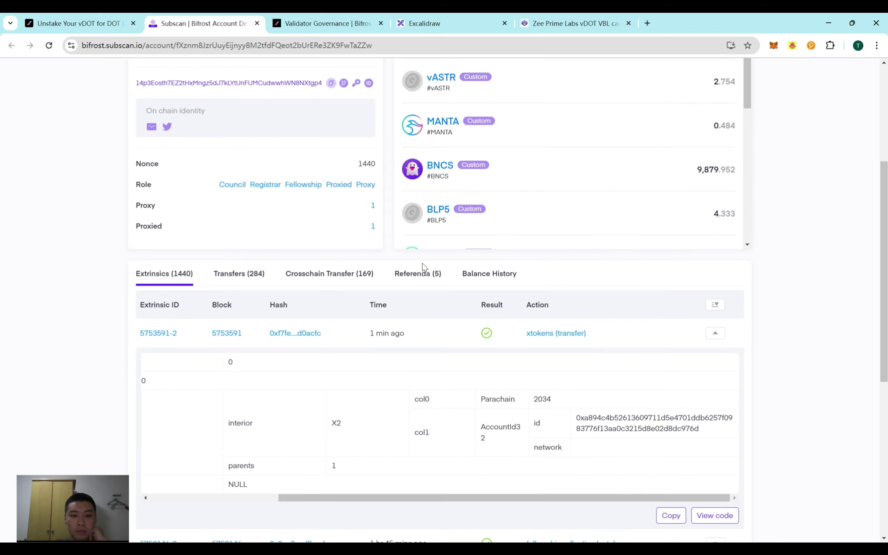